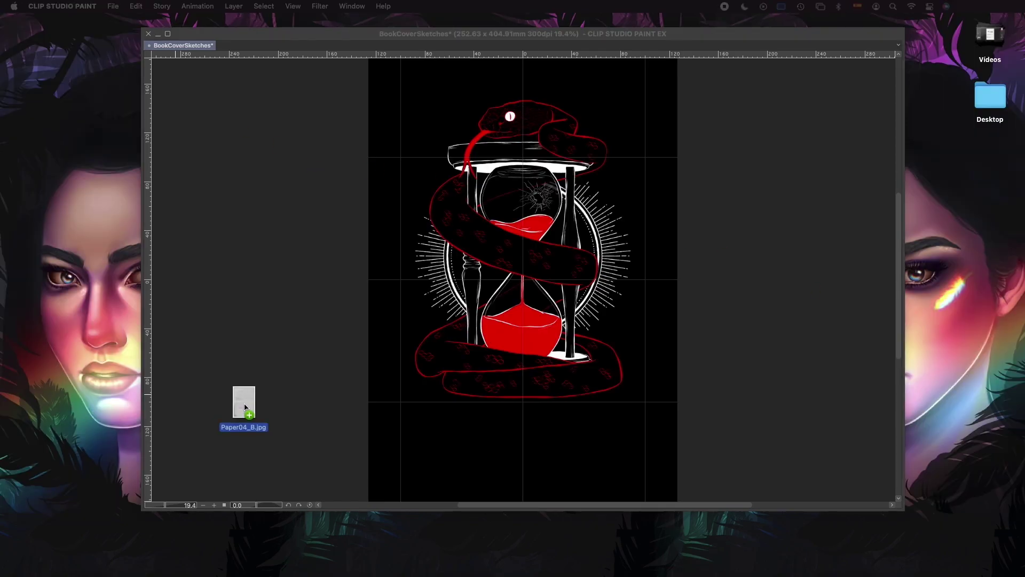
Drag the Paper04 paper texture into Clip Studio Paint so it opens as its own document.
{"action": "left_click_drag", "start_coordinate": [255, 415], "coordinate": [600, 343]}
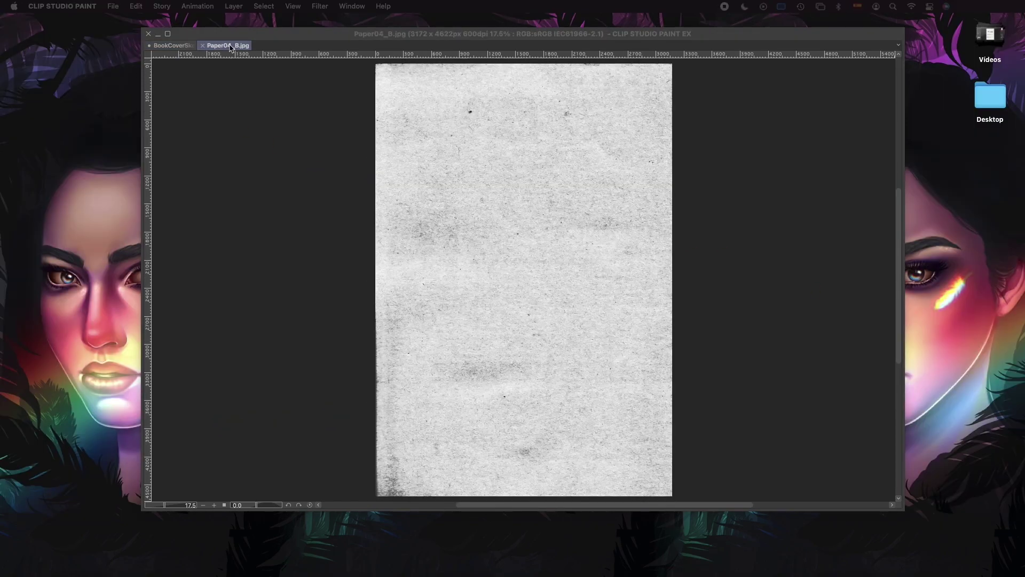
Paste the Paper04 texture into the BookCoverSketches cover and scale it to 104% to cover the page.
{"action": "key", "text": "Tab"}
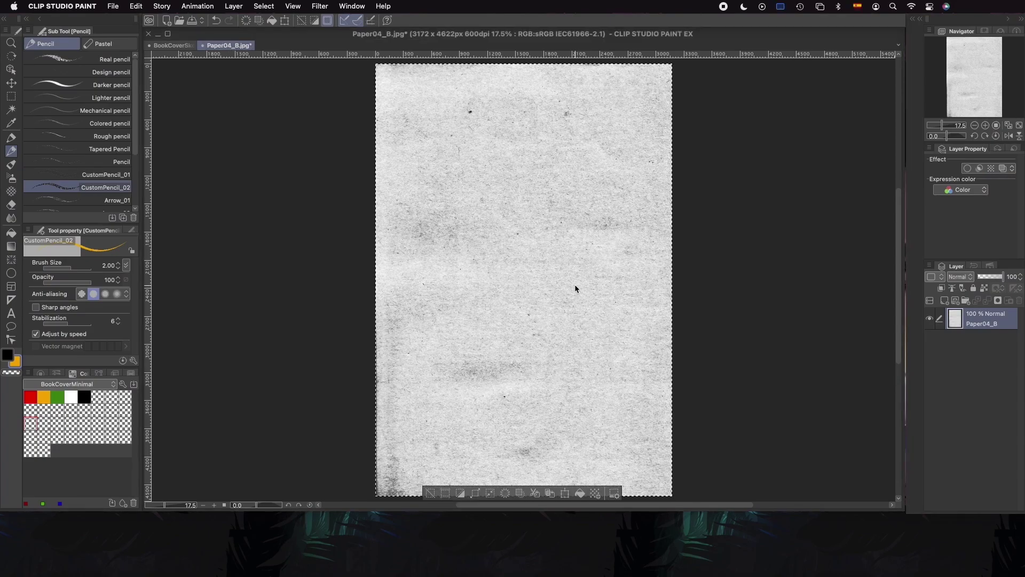
{"action": "left_click", "coordinate": [171, 45]}
{"action": "key", "text": "super+v"}
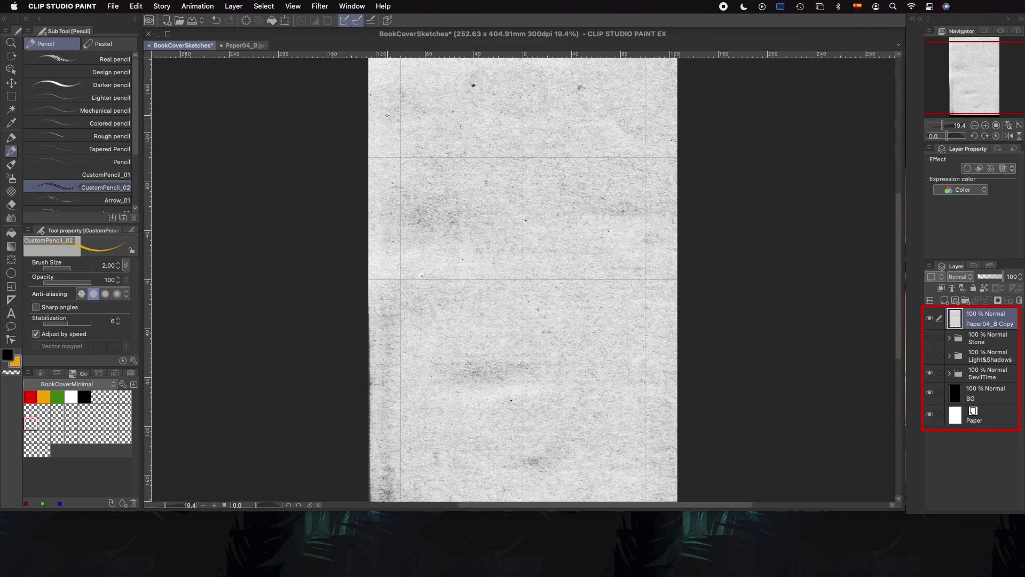
{"action": "scroll", "coordinate": [522, 316], "scroll_direction": "down", "scroll_amount": 3}
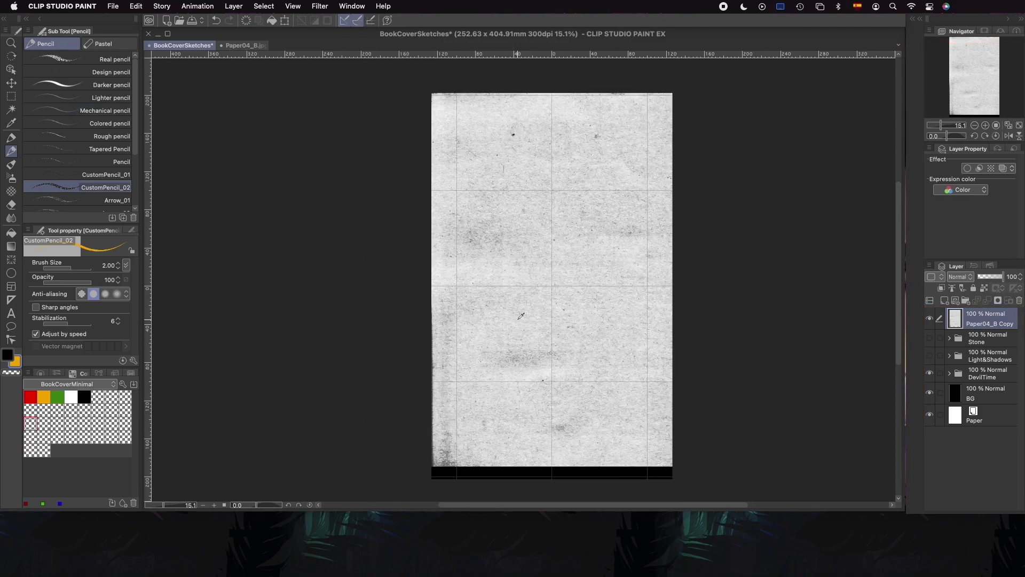
{"action": "scroll", "coordinate": [544, 320], "scroll_direction": "up", "scroll_amount": 1}
{"action": "key", "text": "o"}
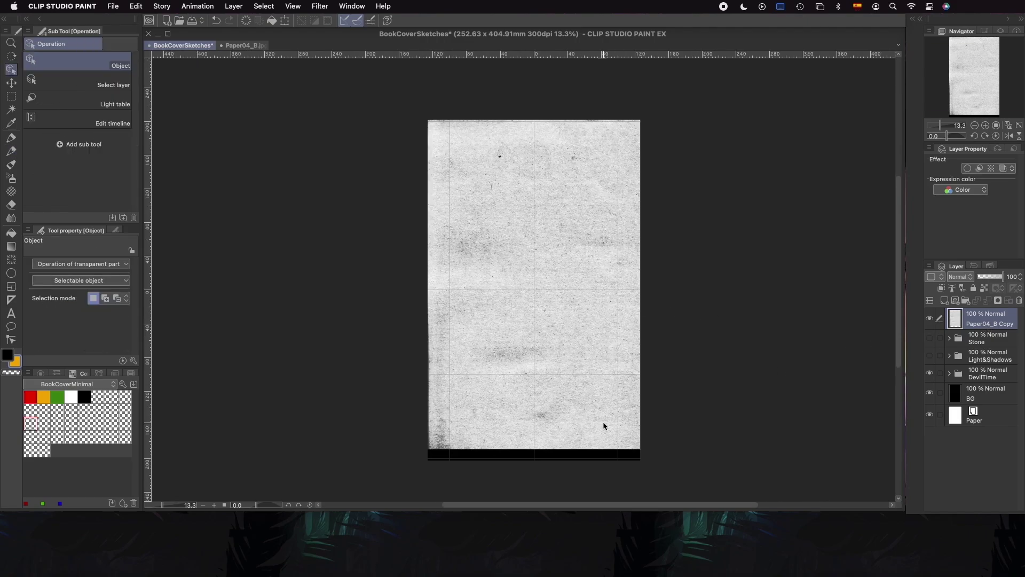
{"action": "left_click", "coordinate": [285, 20]}
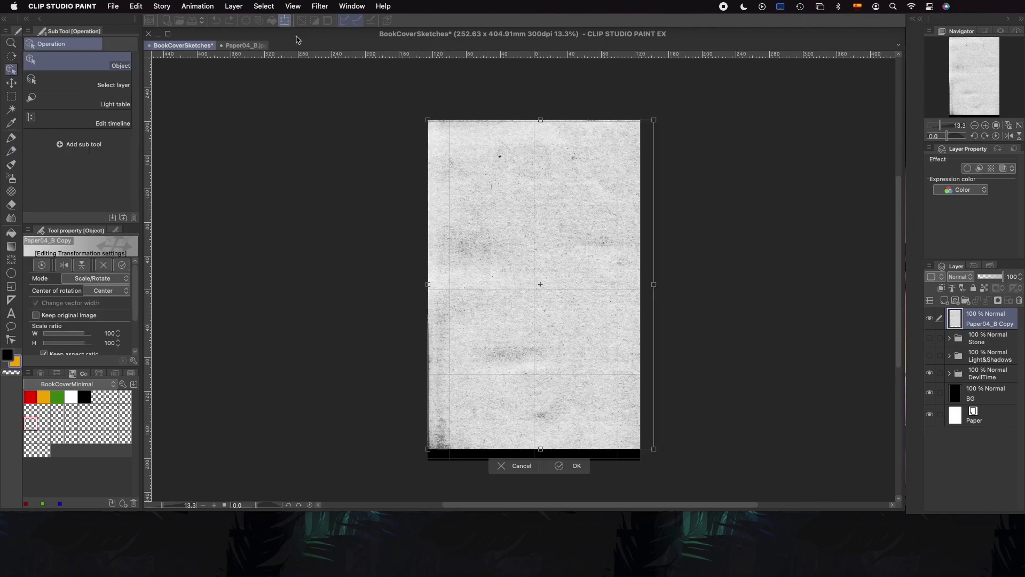
{"action": "left_click_drag", "start_coordinate": [655, 449], "coordinate": [669, 463]}
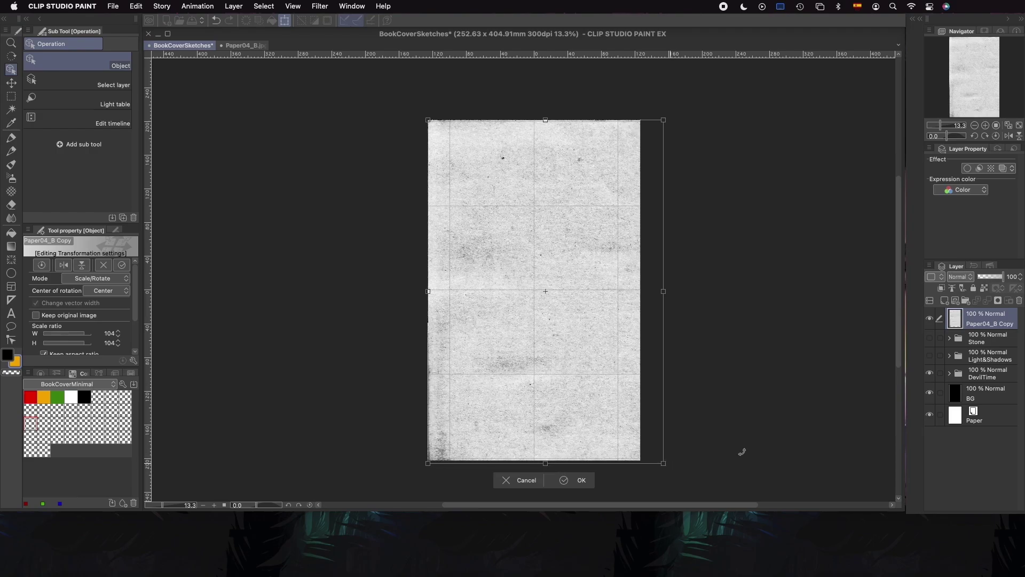
{"action": "key", "text": "Return"}
{"action": "scroll", "coordinate": [640, 317], "scroll_direction": "up", "scroll_amount": 1}
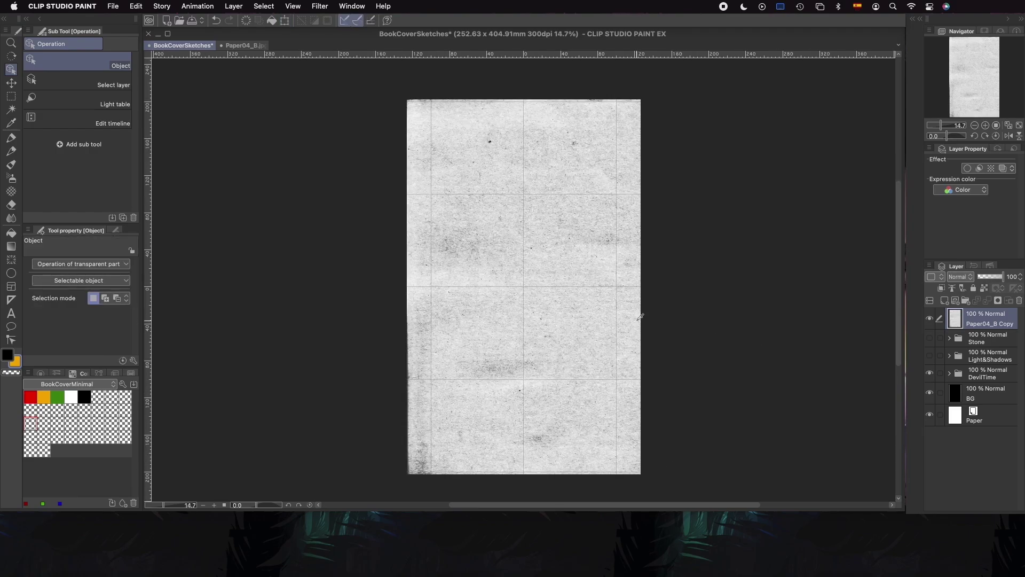
{"action": "scroll", "coordinate": [640, 317], "scroll_direction": "up", "scroll_amount": 1}
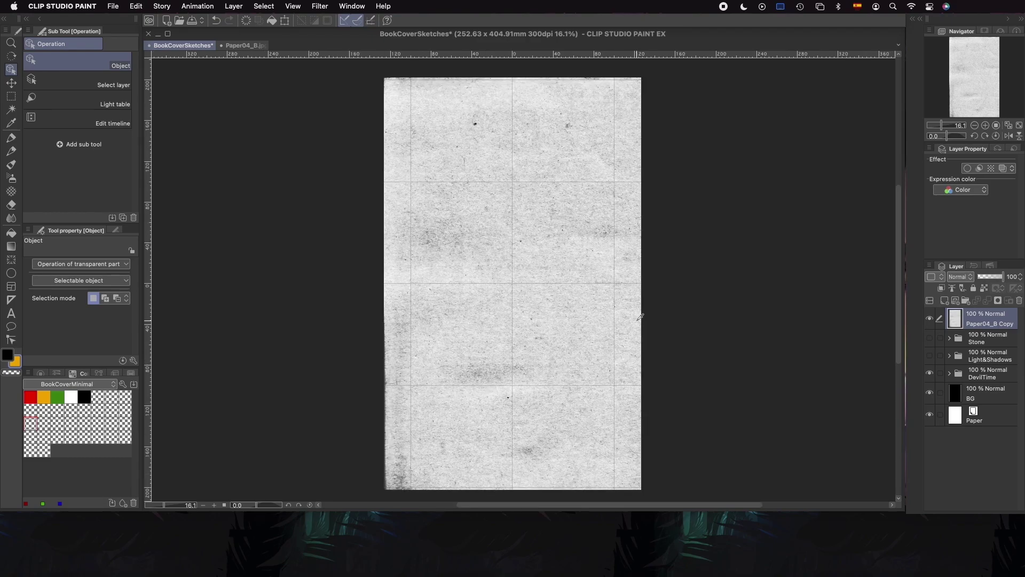
Invert the texture with Reverse Gradient, set its blend mode to Lighten and lower its opacity slightly.
{"action": "left_click", "coordinate": [142, 6]}
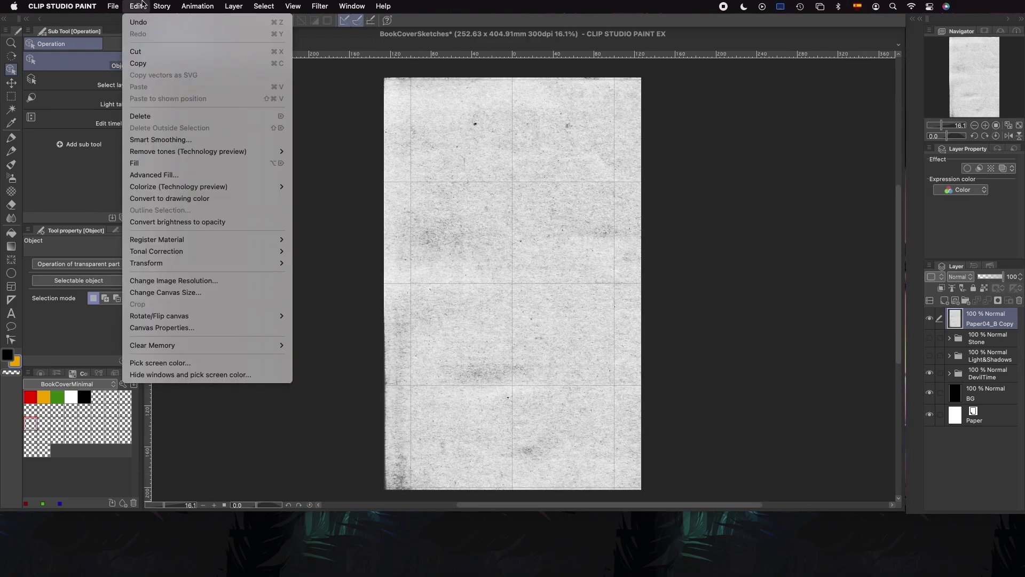
{"action": "mouse_move", "coordinate": [208, 257]}
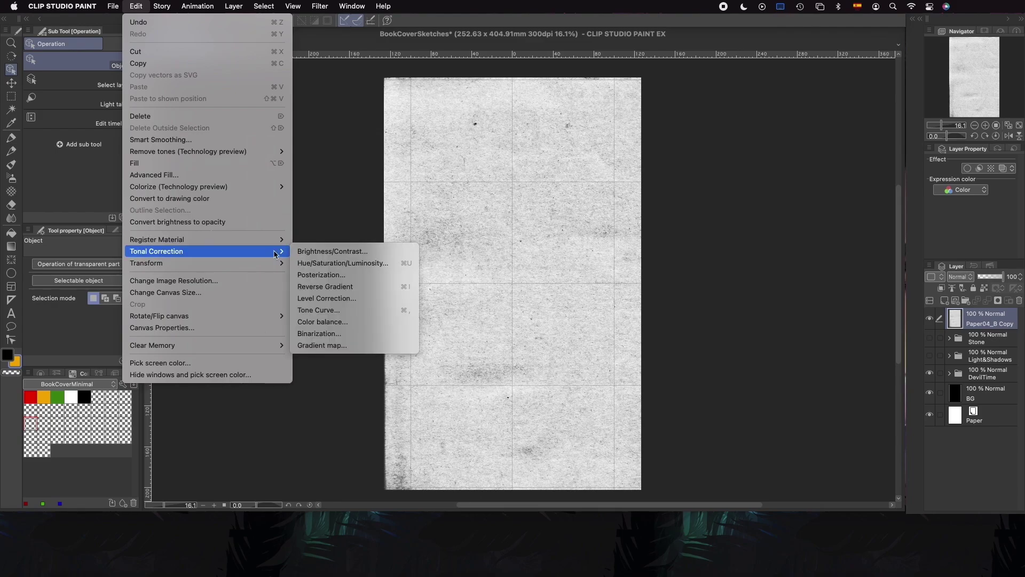
{"action": "left_click", "coordinate": [335, 287]}
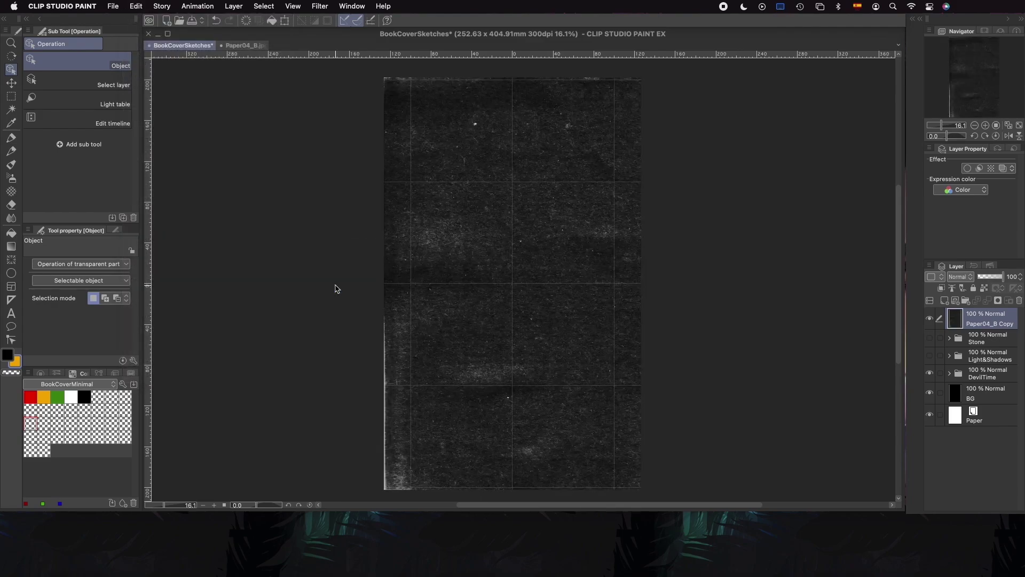
{"action": "left_click", "coordinate": [961, 276]}
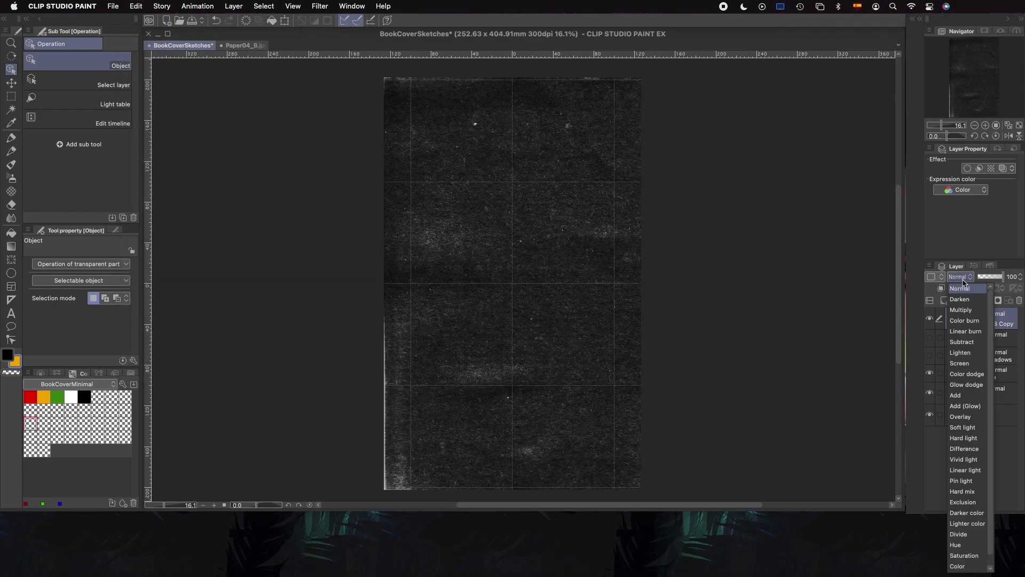
{"action": "left_click", "coordinate": [963, 342]}
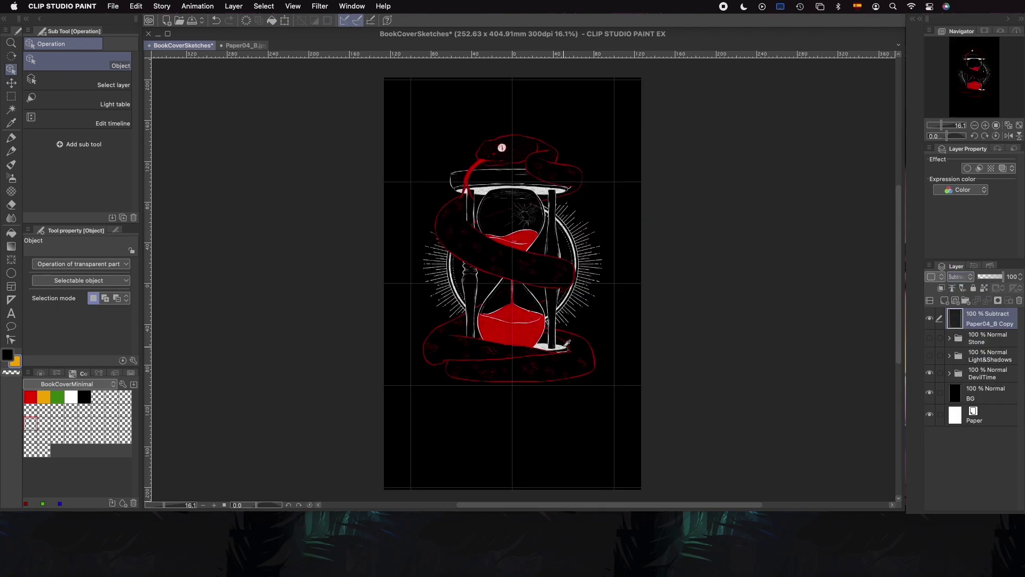
{"action": "scroll", "coordinate": [567, 343], "scroll_direction": "up", "scroll_amount": 2}
{"action": "left_click", "coordinate": [972, 279]}
{"action": "left_click", "coordinate": [968, 344]}
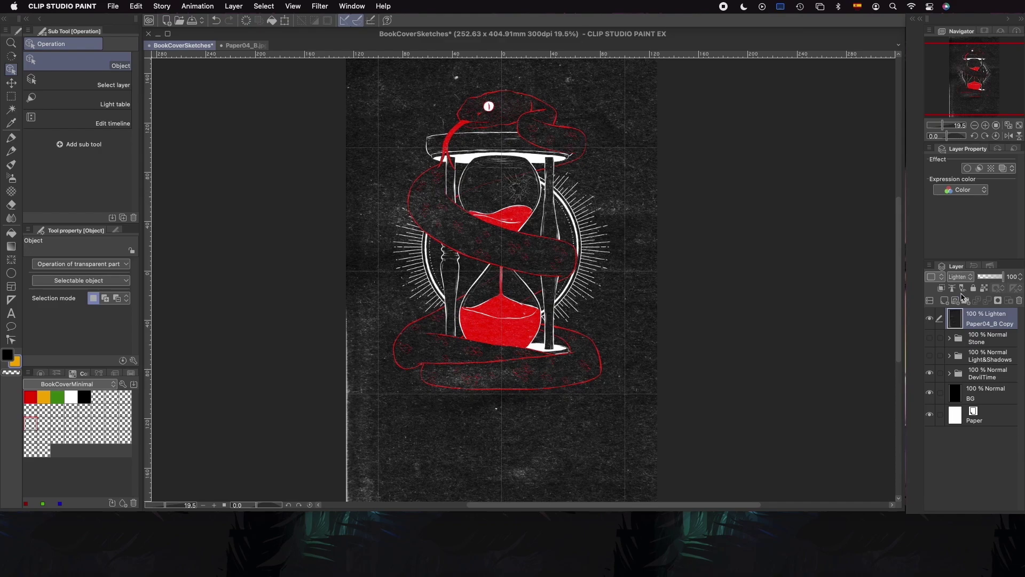
{"action": "left_click_drag", "start_coordinate": [1000, 281], "coordinate": [1000, 280]}
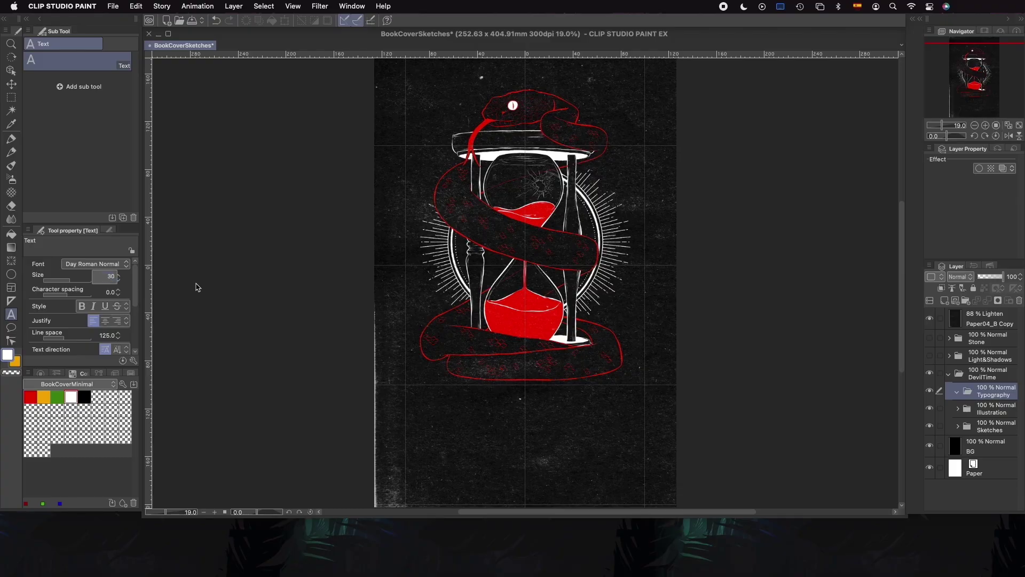
Set the Text tool's Justify option to centre.
{"action": "left_click", "coordinate": [105, 320]}
Type 'The Devil without time' with the author's name beneath and move it into the Typography folder.
{"action": "scroll", "coordinate": [137, 317], "scroll_direction": "down", "scroll_amount": 3}
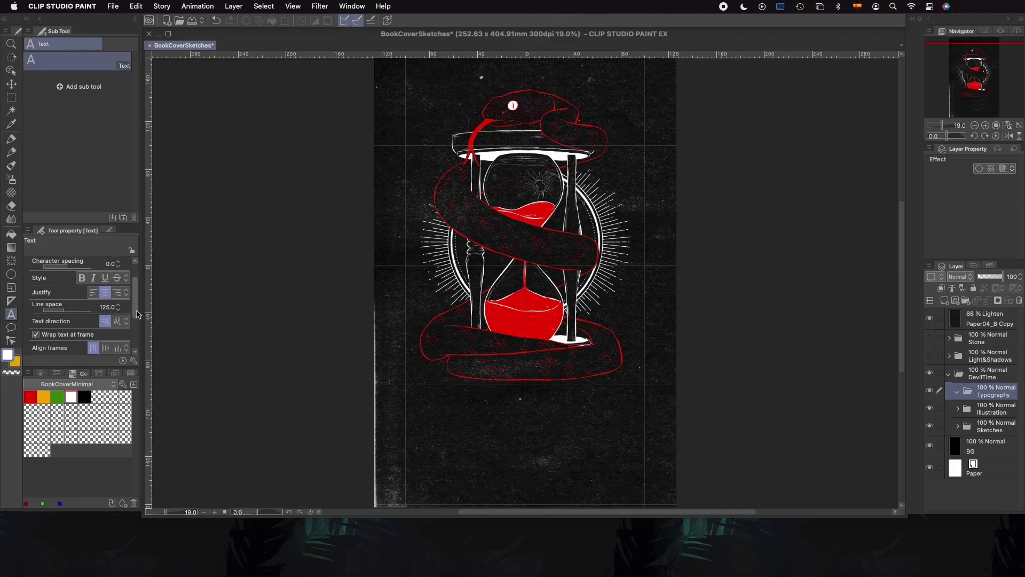
{"action": "left_click", "coordinate": [496, 411]}
{"action": "type", "text": "The Devil without time"}
{"action": "key", "text": "Return"}
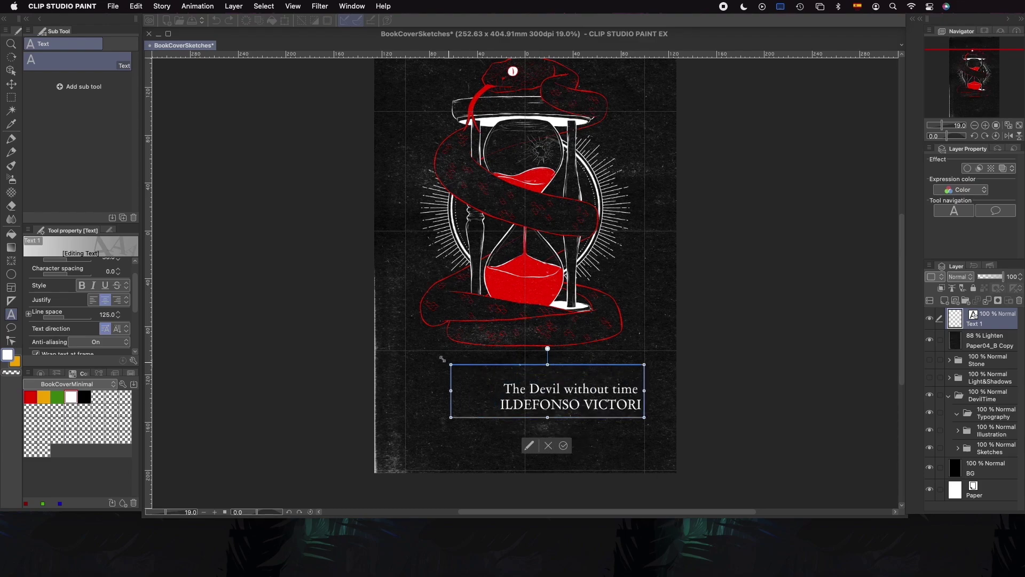
{"action": "left_click_drag", "start_coordinate": [448, 362], "coordinate": [403, 325]}
{"action": "left_click_drag", "start_coordinate": [526, 328], "coordinate": [526, 367]}
{"action": "left_click_drag", "start_coordinate": [983, 319], "coordinate": [981, 418]}
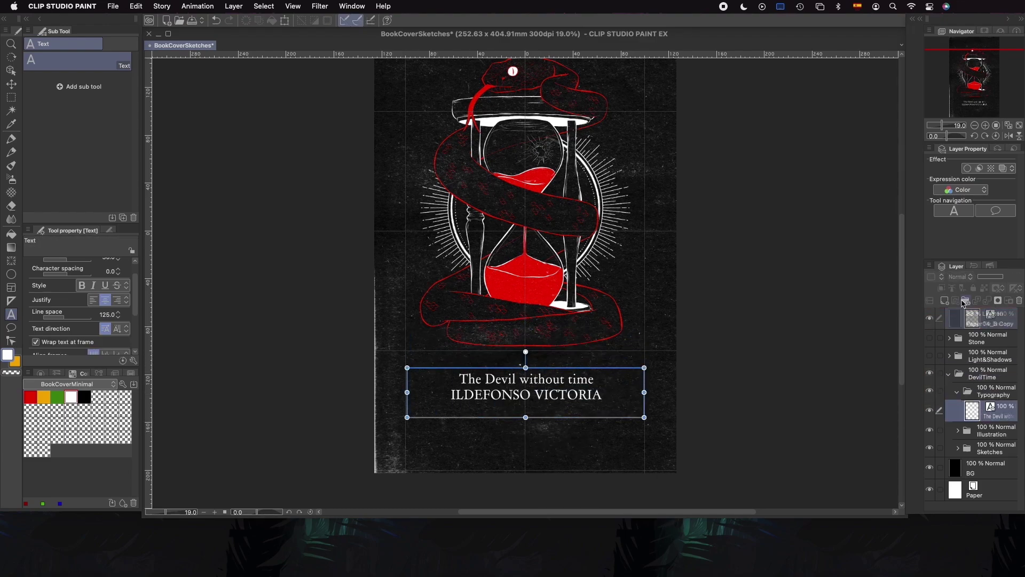
Duplicate the text layer, cut the copy down to the author line, and place it under the title.
{"action": "key", "text": "super+c"}
{"action": "key", "text": "super+v"}
{"action": "left_click", "coordinate": [929, 432]}
{"action": "triple_click", "coordinate": [510, 381]}
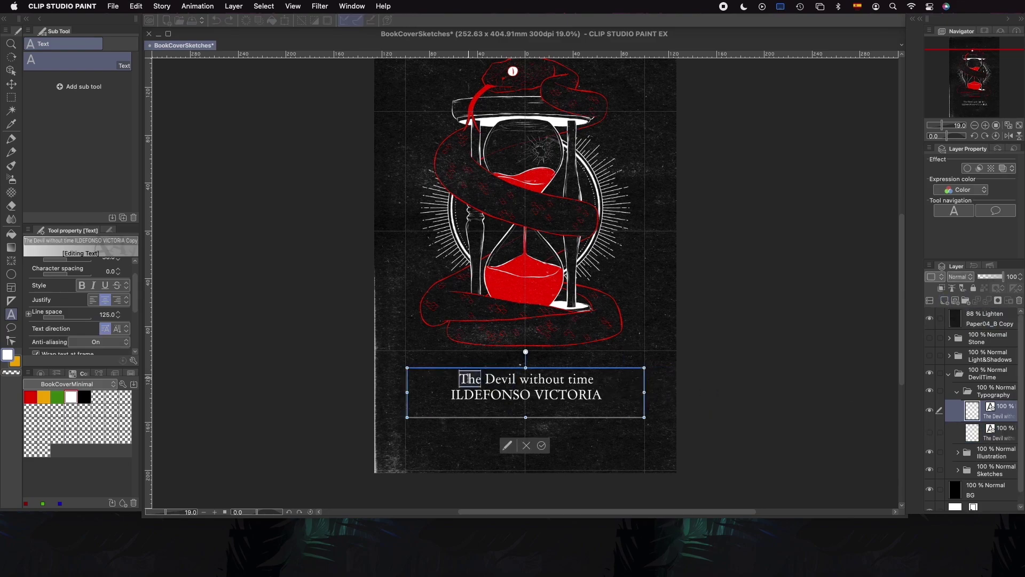
{"action": "key", "text": "BackSpace"}
{"action": "key", "text": "BackSpace"}
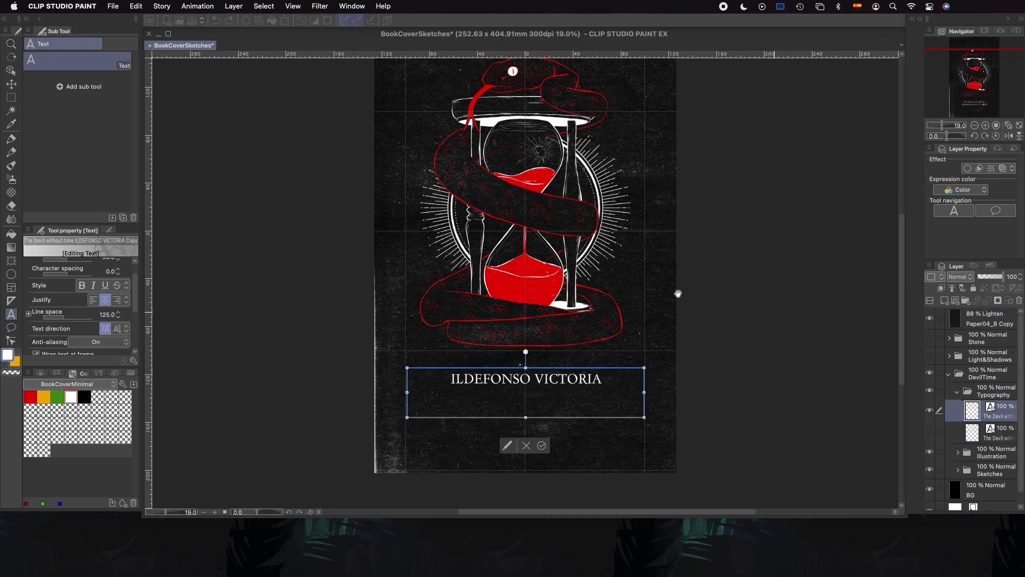
{"action": "key", "text": "o"}
{"action": "left_click", "coordinate": [286, 20]}
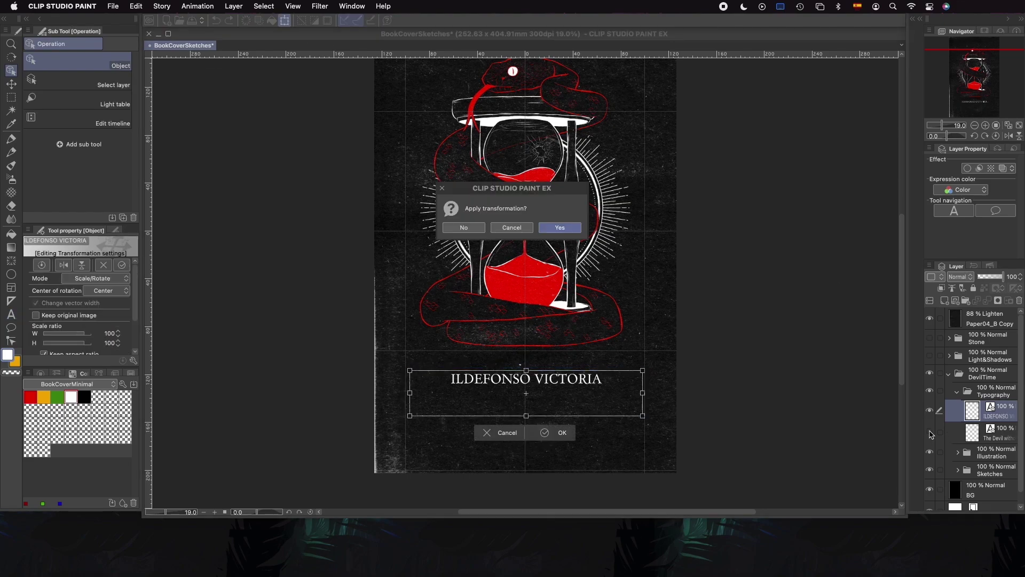
{"action": "left_click", "coordinate": [560, 229]}
{"action": "left_click", "coordinate": [930, 432]}
{"action": "left_click", "coordinate": [285, 20]}
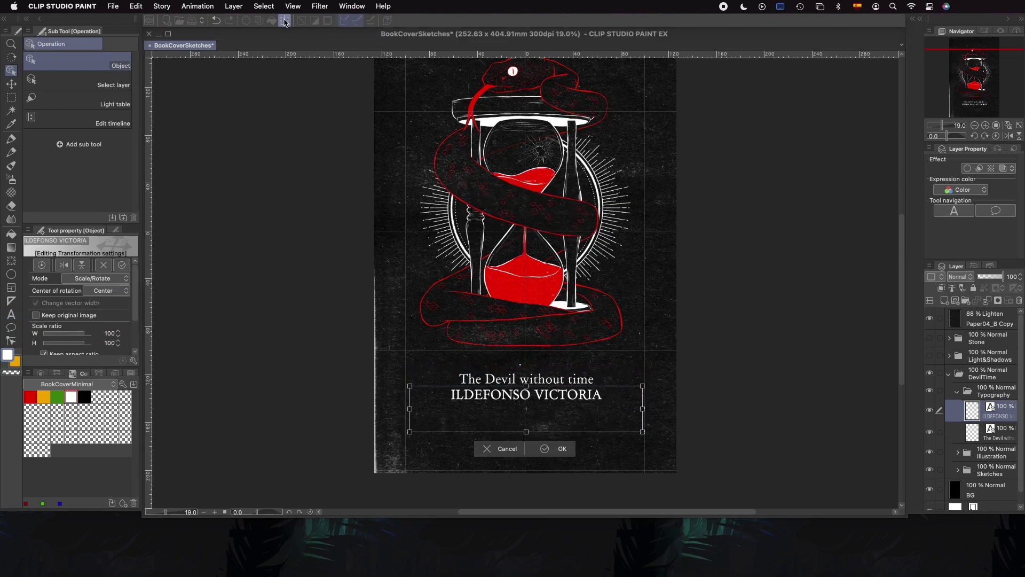
{"action": "key", "text": "Return"}
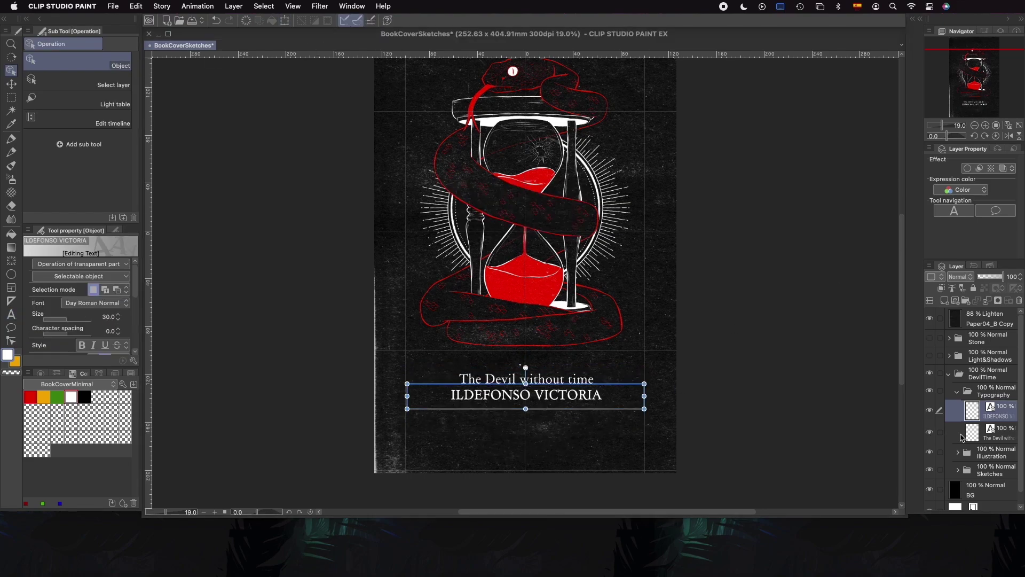
Delete the author line from the original layer, leaving it title-only.
{"action": "left_click", "coordinate": [993, 433]}
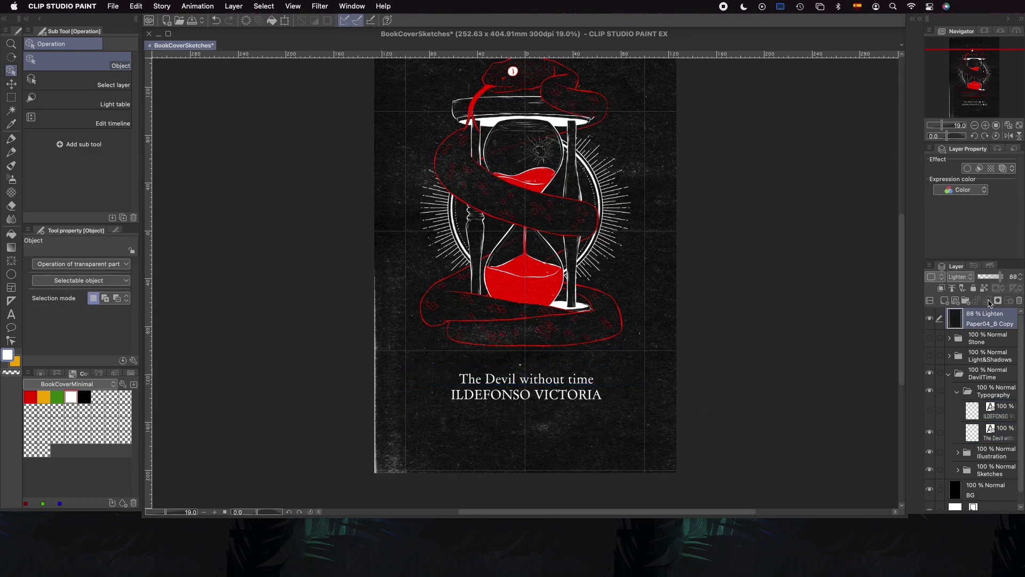
{"action": "left_click", "coordinate": [11, 314]}
{"action": "left_click_drag", "start_coordinate": [451, 393], "coordinate": [602, 394]}
{"action": "key", "text": "BackSpace"}
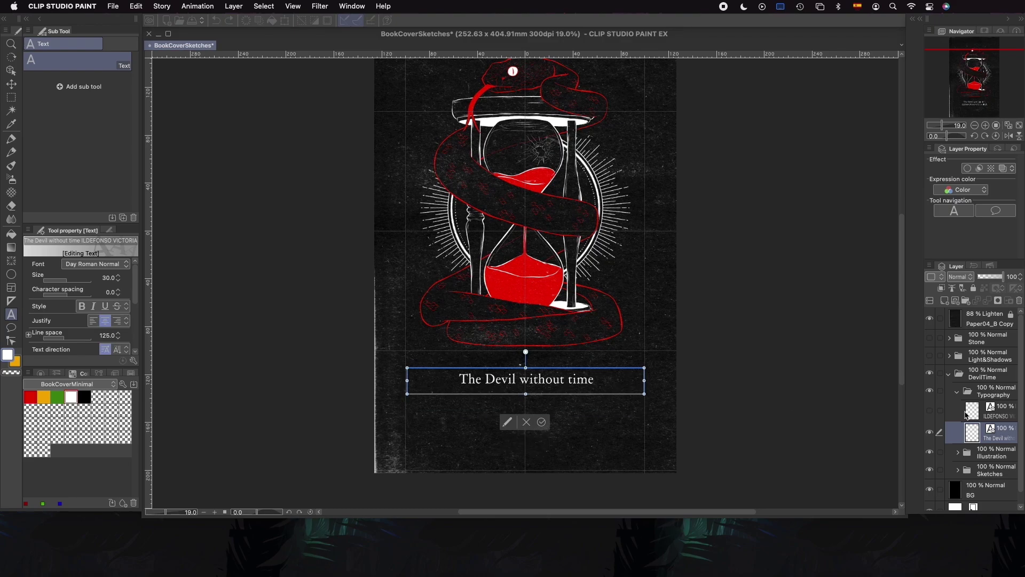
{"action": "left_click", "coordinate": [991, 432]}
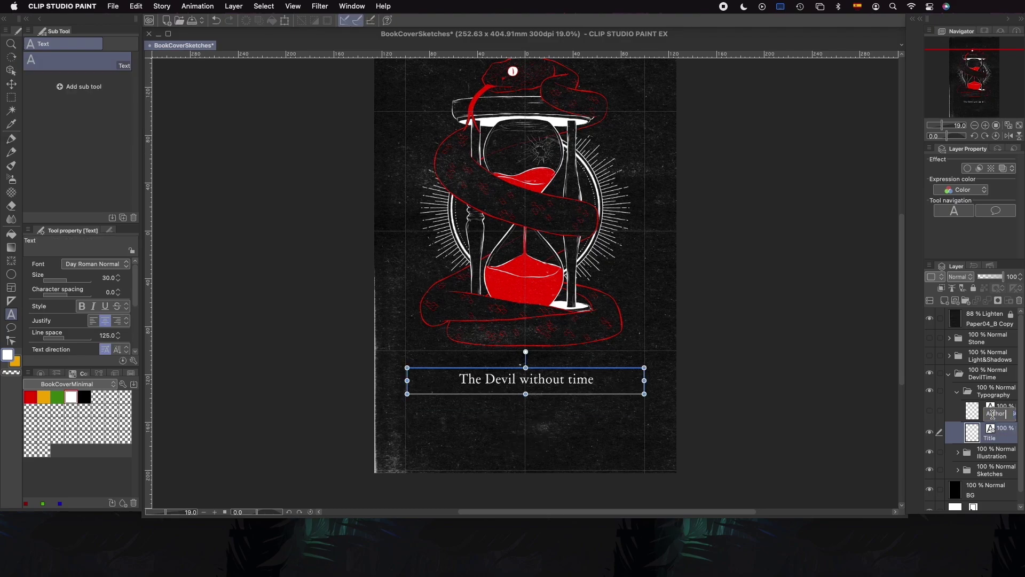
Enlarge the title's font size and reduce the author text size to 27.
{"action": "left_click", "coordinate": [993, 412]}
{"action": "left_click", "coordinate": [991, 430]}
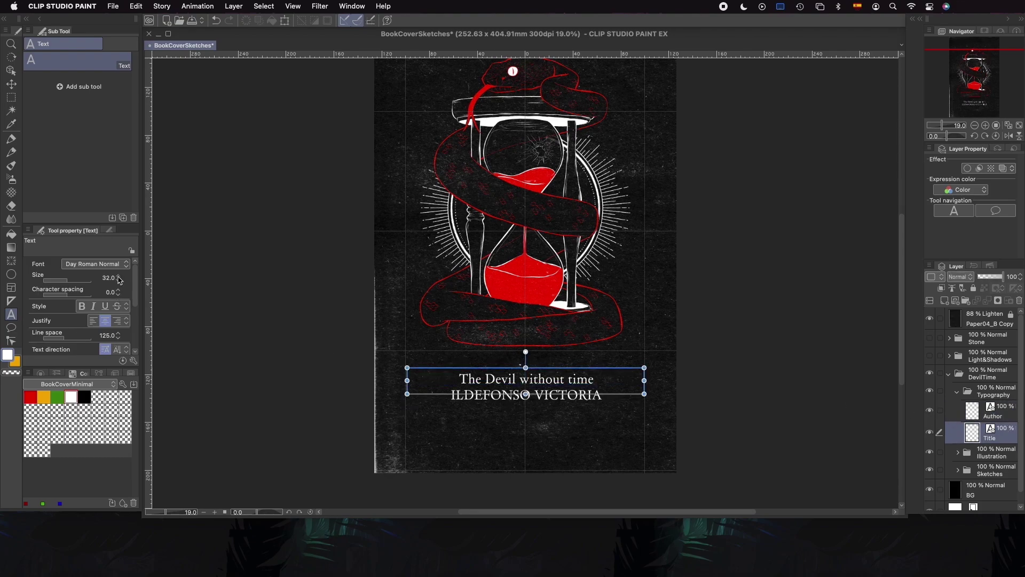
{"action": "left_click", "coordinate": [558, 374]}
{"action": "triple_click", "coordinate": [558, 373]}
{"action": "left_click", "coordinate": [118, 275]}
{"action": "left_click", "coordinate": [1000, 424]}
{"action": "left_click", "coordinate": [993, 412]}
{"action": "left_click_drag", "start_coordinate": [451, 394], "coordinate": [602, 393]}
{"action": "left_click", "coordinate": [118, 281]}
{"action": "left_click", "coordinate": [10, 71]}
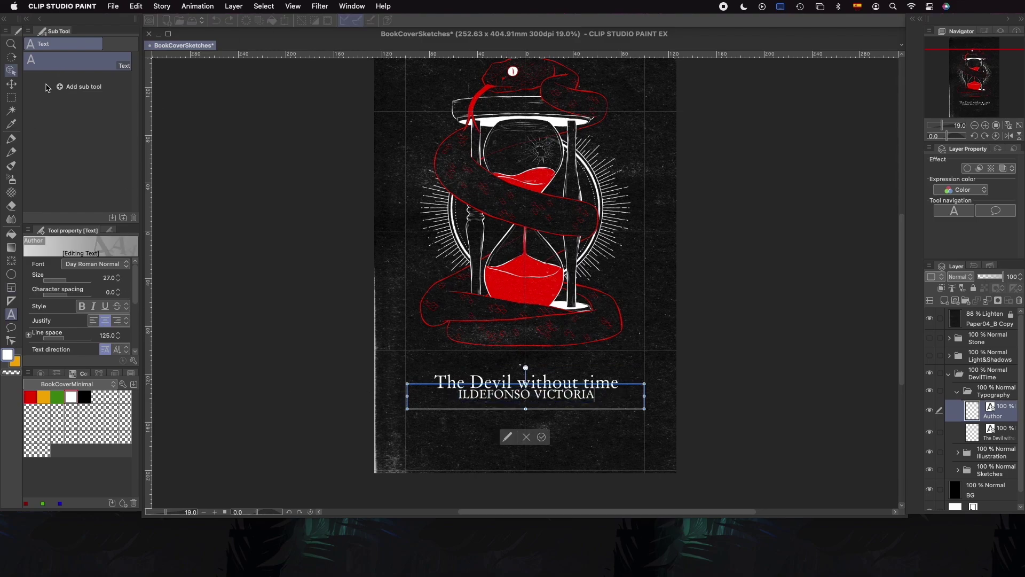
Move the Author layer below the Title layer and fine-tune the title's font size.
{"action": "left_click", "coordinate": [965, 319]}
{"action": "left_click_drag", "start_coordinate": [993, 411], "coordinate": [993, 435]}
{"action": "double_click", "coordinate": [526, 382]}
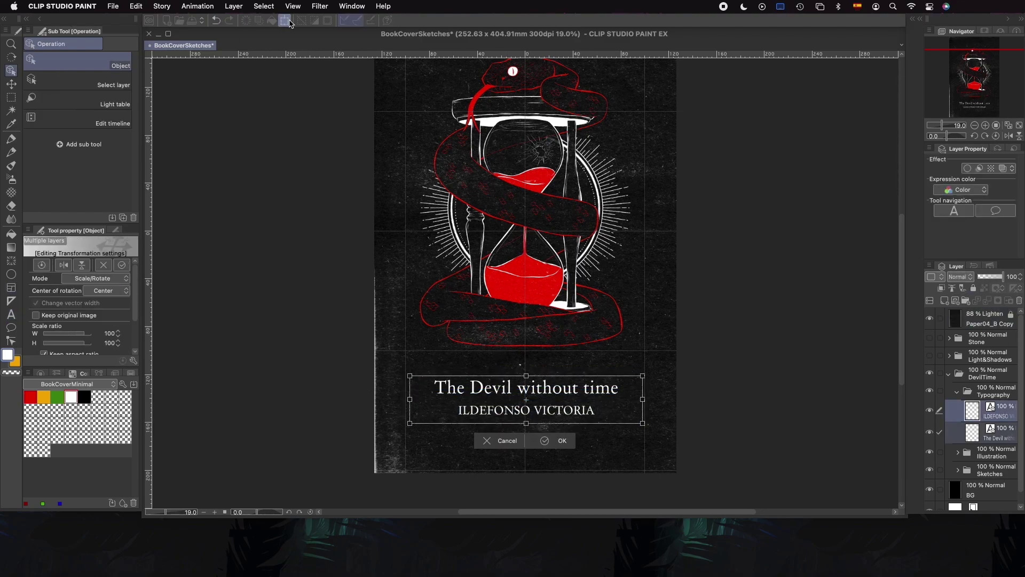
{"action": "triple_click", "coordinate": [526, 386]}
{"action": "left_click_drag", "start_coordinate": [118, 279], "coordinate": [119, 298]}
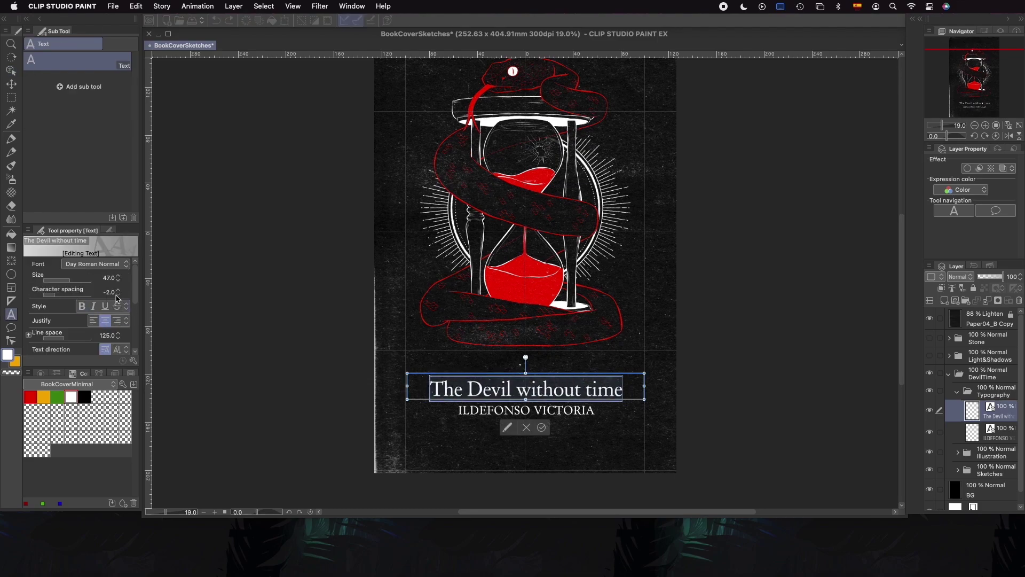
{"action": "left_click", "coordinate": [526, 410]}
{"action": "left_click", "coordinate": [11, 70]}
{"action": "left_click", "coordinate": [526, 388]}
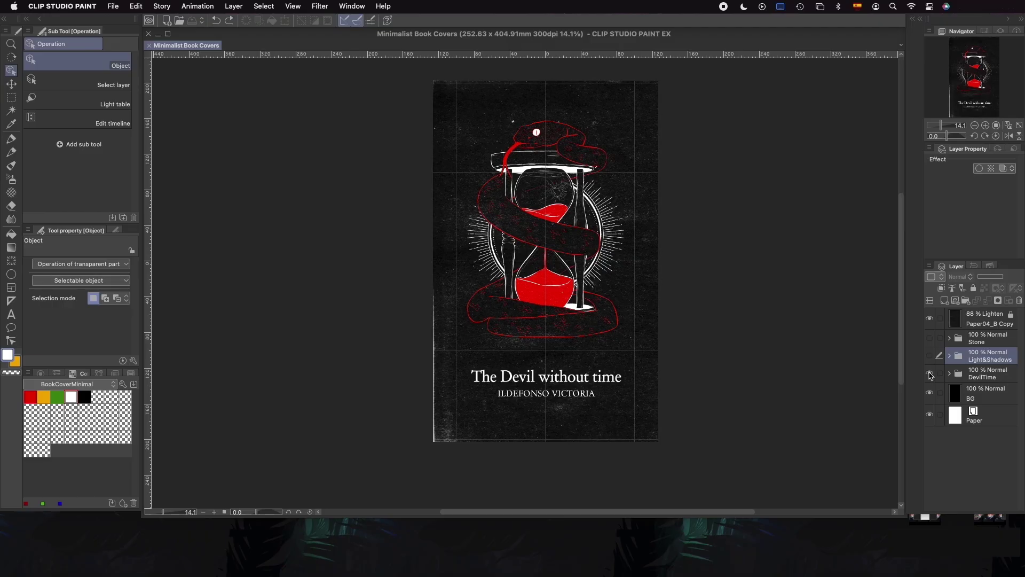
Preview the Light&Shadows and Stone crystal covers in turn, then show the hourglass cover again.
{"action": "left_click", "coordinate": [930, 375]}
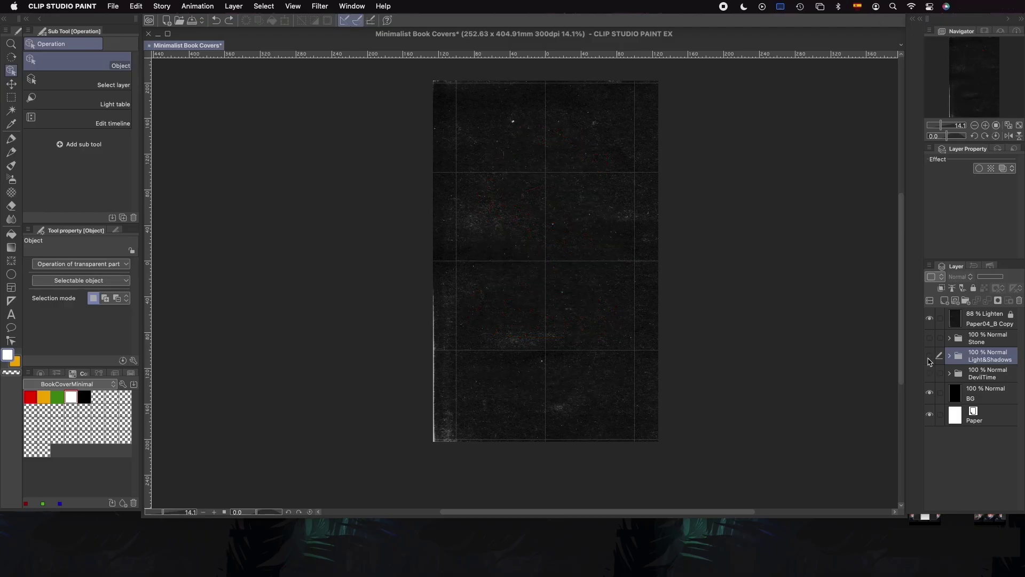
{"action": "left_click", "coordinate": [930, 356]}
{"action": "left_click", "coordinate": [929, 356]}
{"action": "left_click", "coordinate": [930, 339]}
{"action": "left_click", "coordinate": [930, 339]}
{"action": "left_click", "coordinate": [930, 377]}
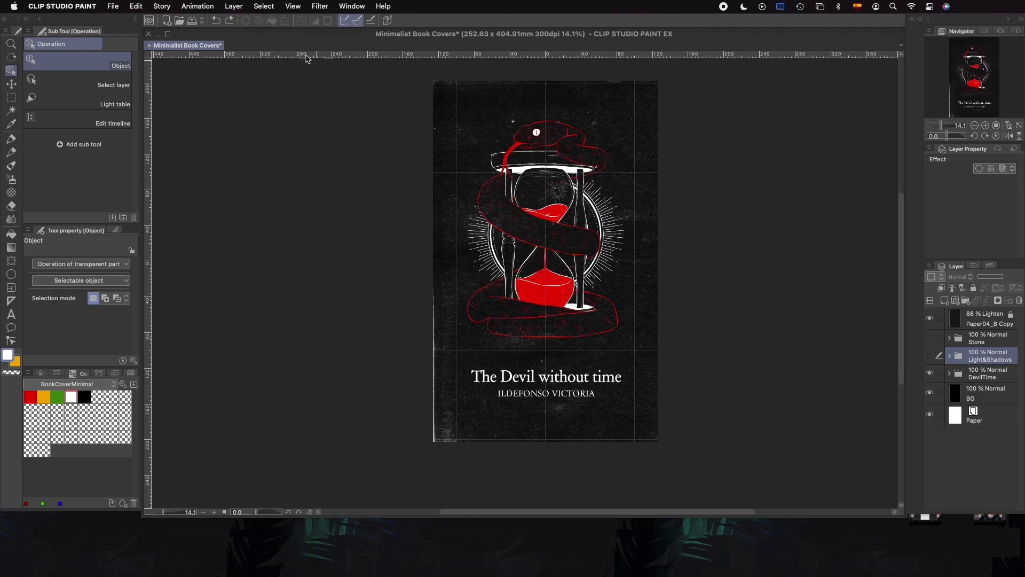
Save the document as 'Minimalist Book Covers'.
{"action": "left_click", "coordinate": [114, 6]}
{"action": "left_click", "coordinate": [123, 98]}
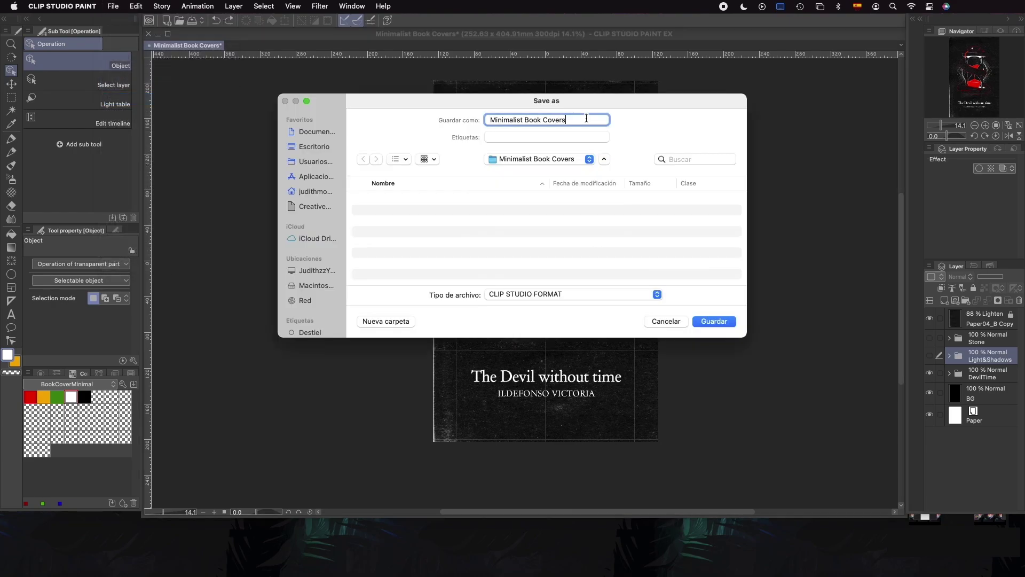
{"action": "left_click", "coordinate": [715, 321]}
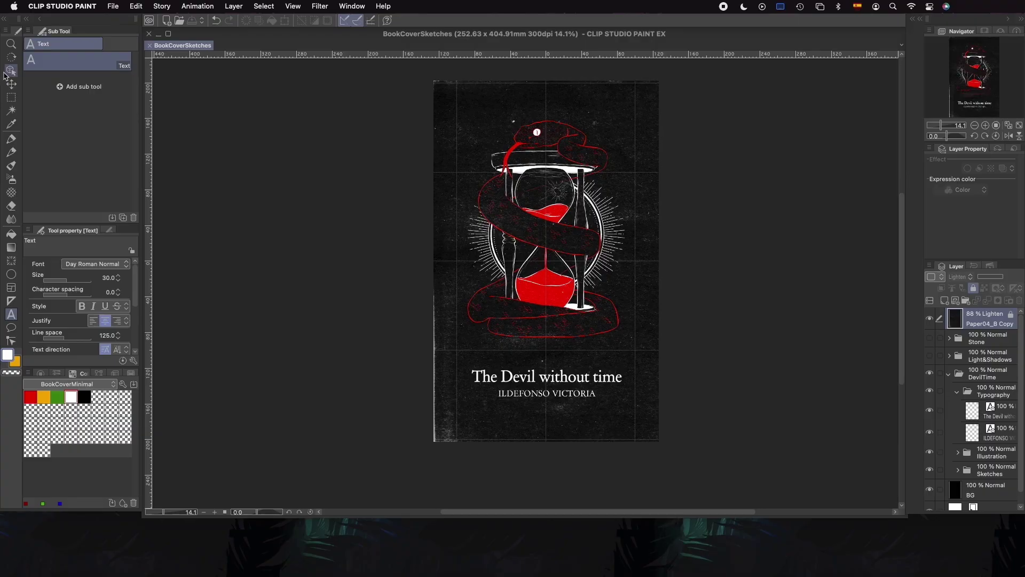
Collapse and select the DevilTime folder.
{"action": "key", "text": "o"}
{"action": "left_click", "coordinate": [948, 374]}
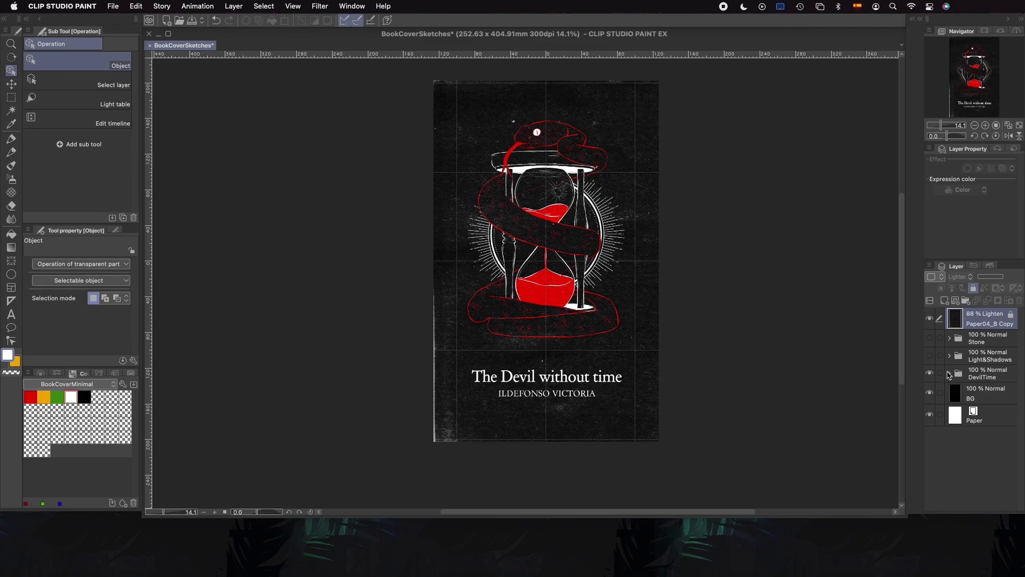
{"action": "left_click", "coordinate": [990, 377]}
Export the hourglass cover as a quality-100 JPEG named with the pasted title and author, then hide it.
{"action": "left_click", "coordinate": [113, 6]}
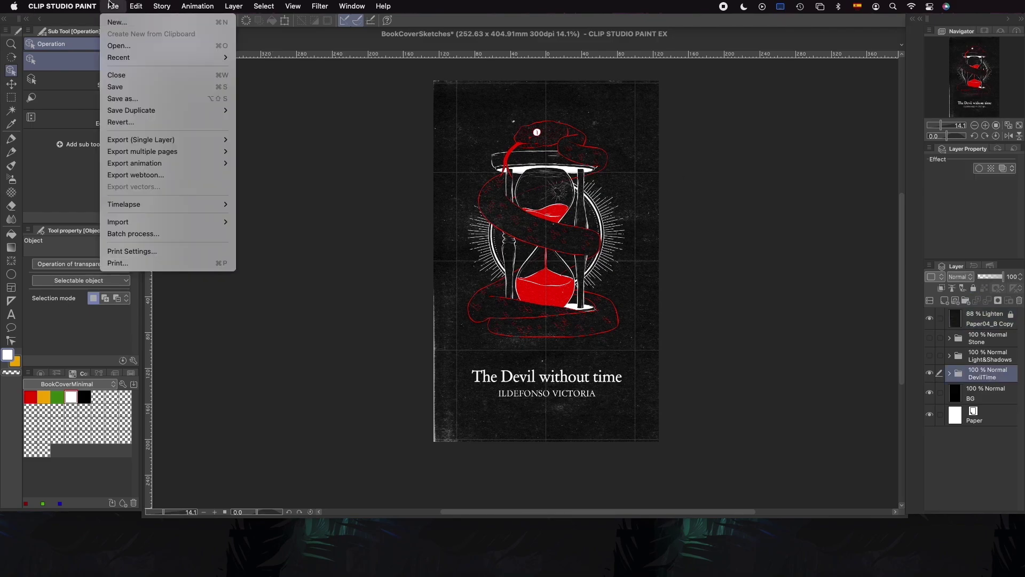
{"action": "mouse_move", "coordinate": [140, 139]}
{"action": "left_click", "coordinate": [283, 151]}
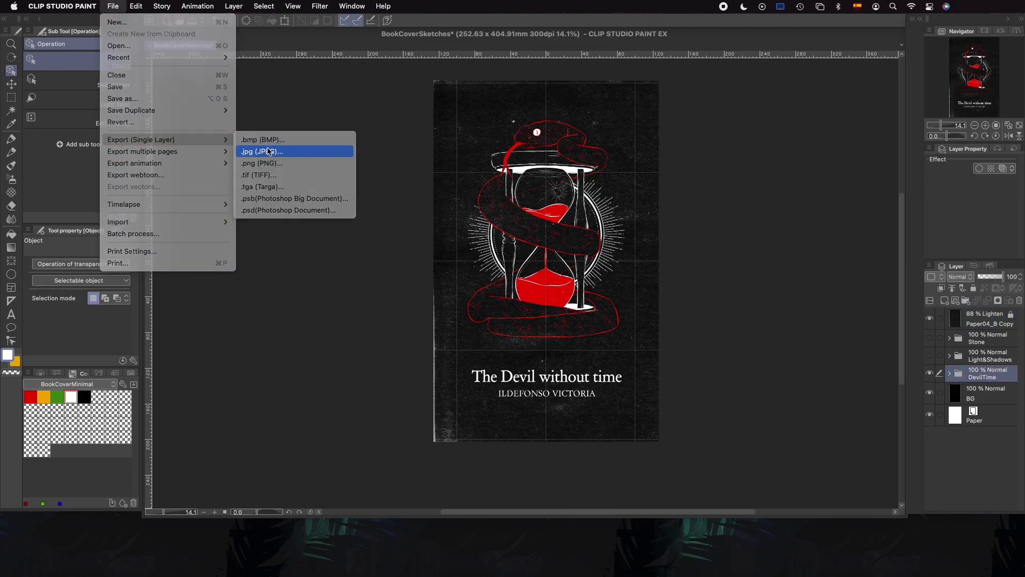
{"action": "double_click", "coordinate": [575, 122]}
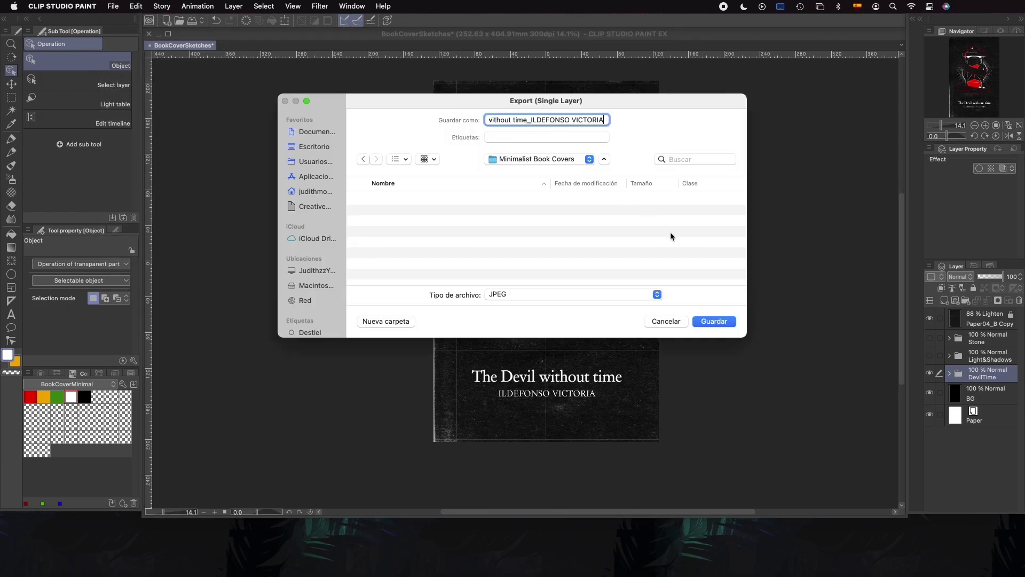
{"action": "left_click", "coordinate": [727, 323]}
{"action": "left_click", "coordinate": [277, 151]}
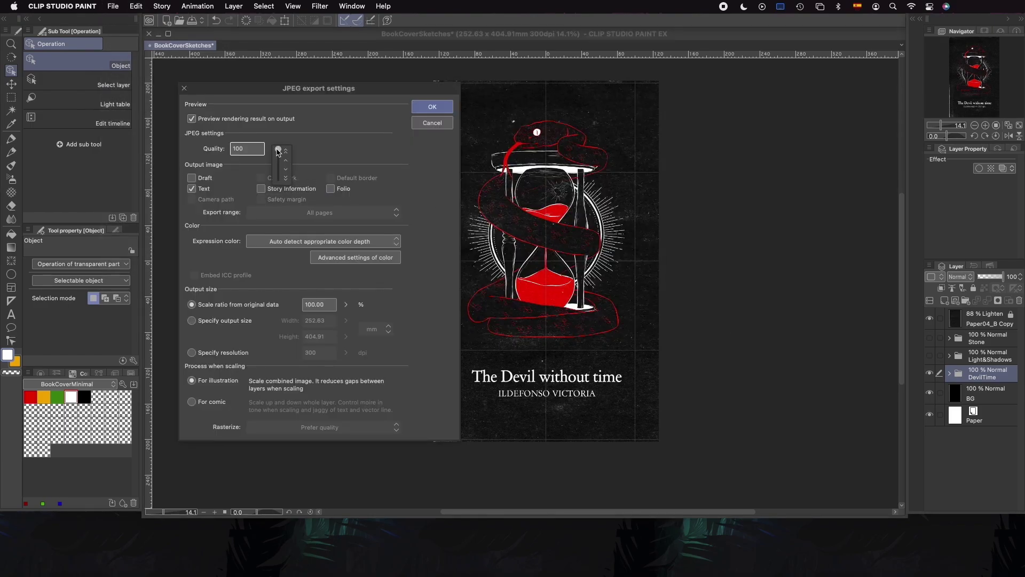
{"action": "left_click", "coordinate": [436, 108]}
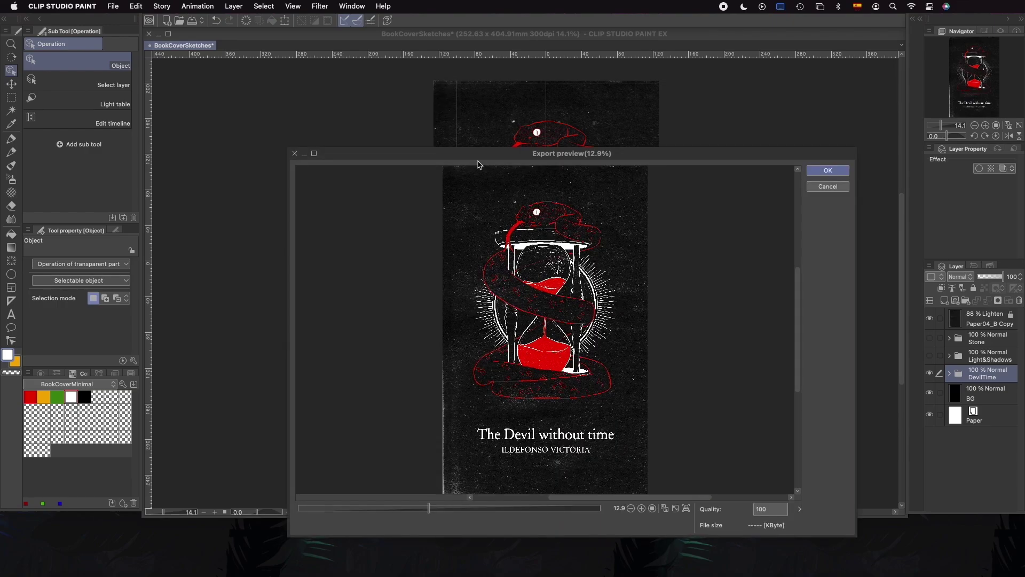
{"action": "left_click", "coordinate": [835, 172]}
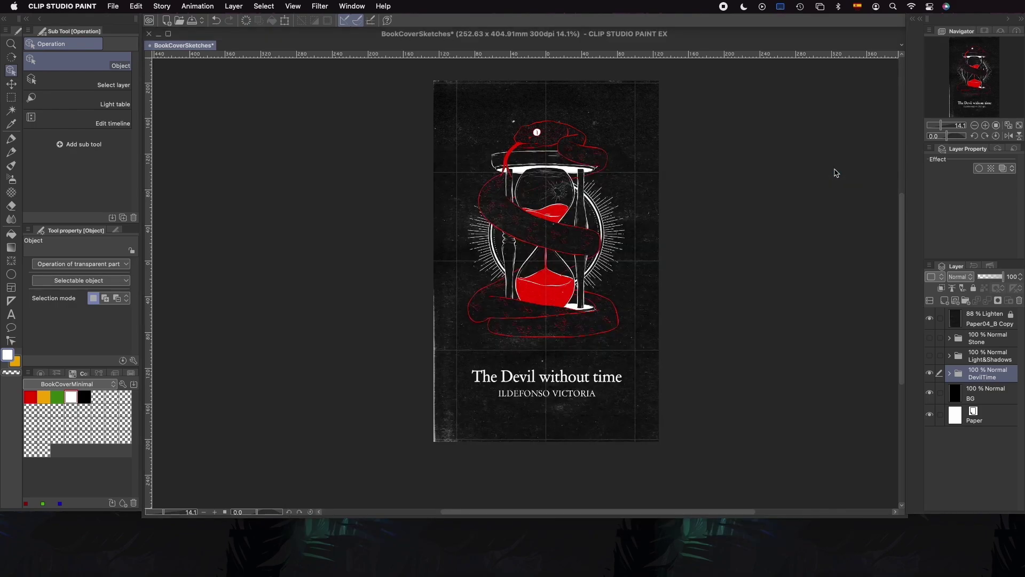
{"action": "left_click", "coordinate": [930, 374]}
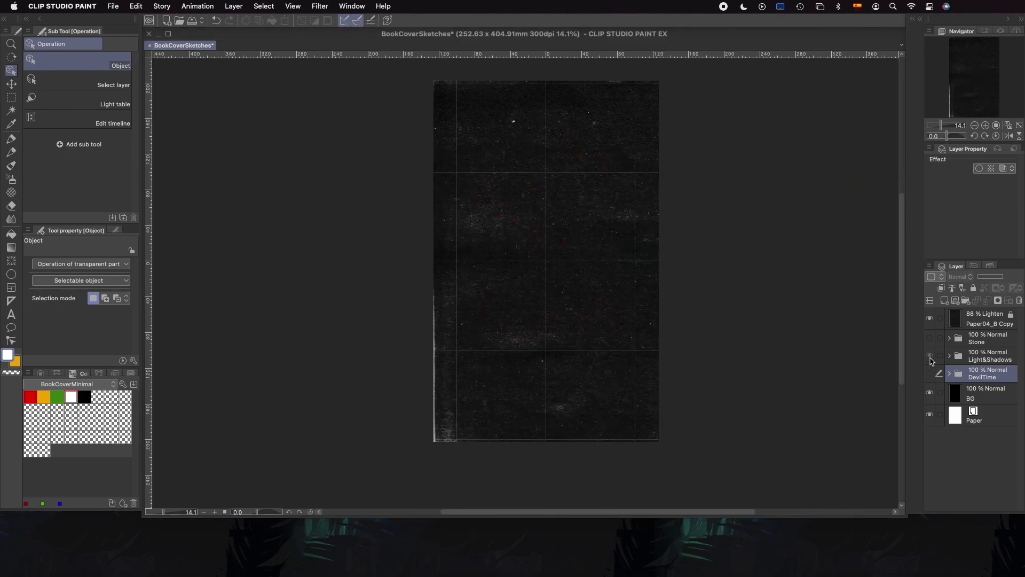
Show the Light&Shadows cover, expand its Typography Copy folder and rasterize the Symbol of the Light title layer.
{"action": "left_click", "coordinate": [929, 356]}
{"action": "left_click", "coordinate": [949, 356]}
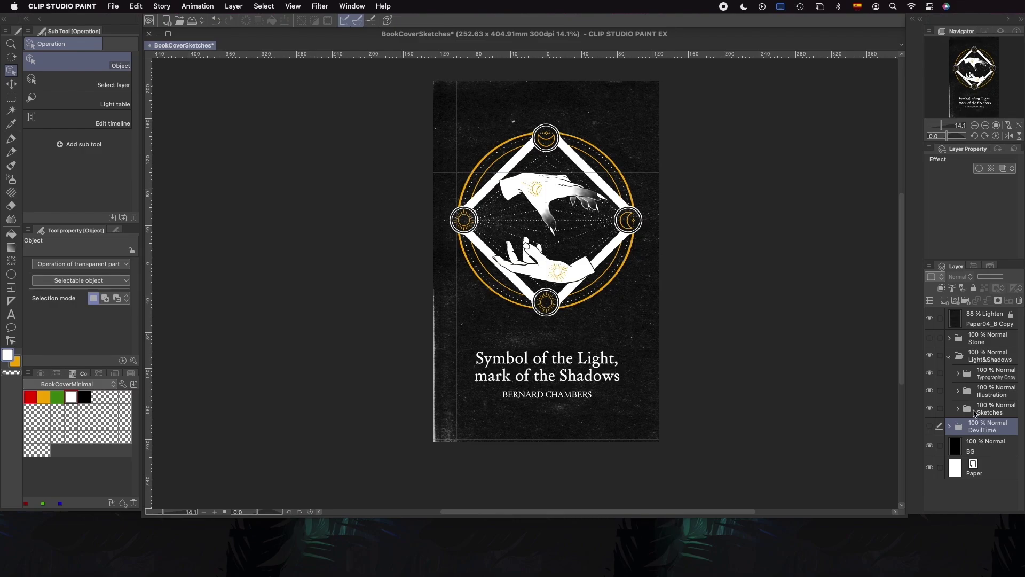
{"action": "left_click", "coordinate": [958, 373]}
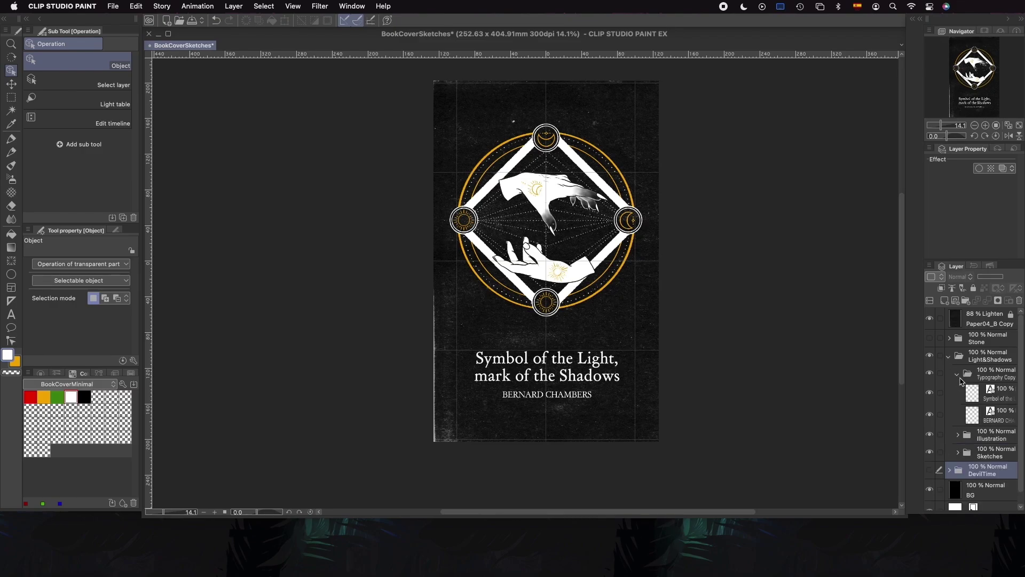
{"action": "left_click", "coordinate": [971, 392]}
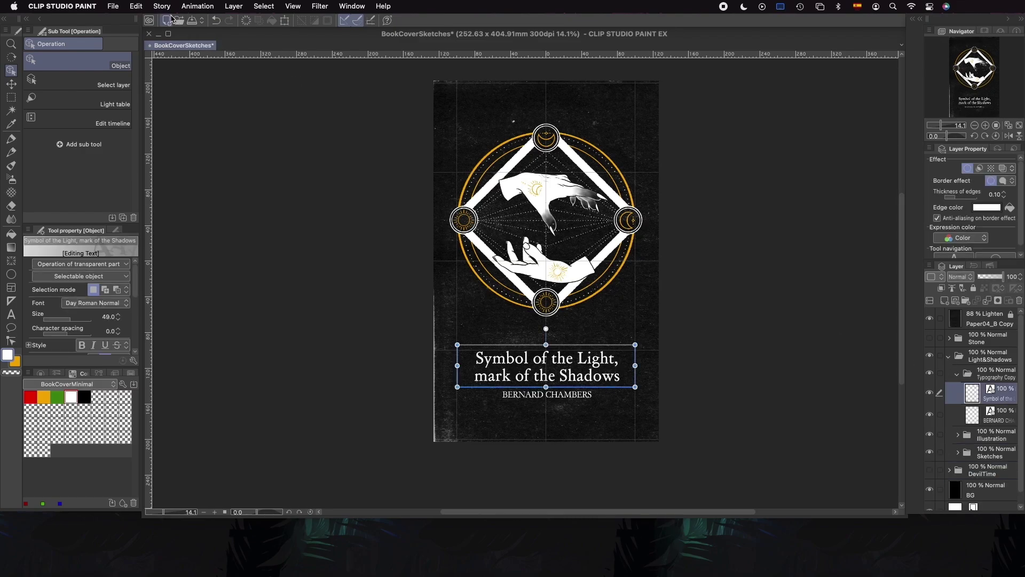
{"action": "left_click", "coordinate": [234, 8]}
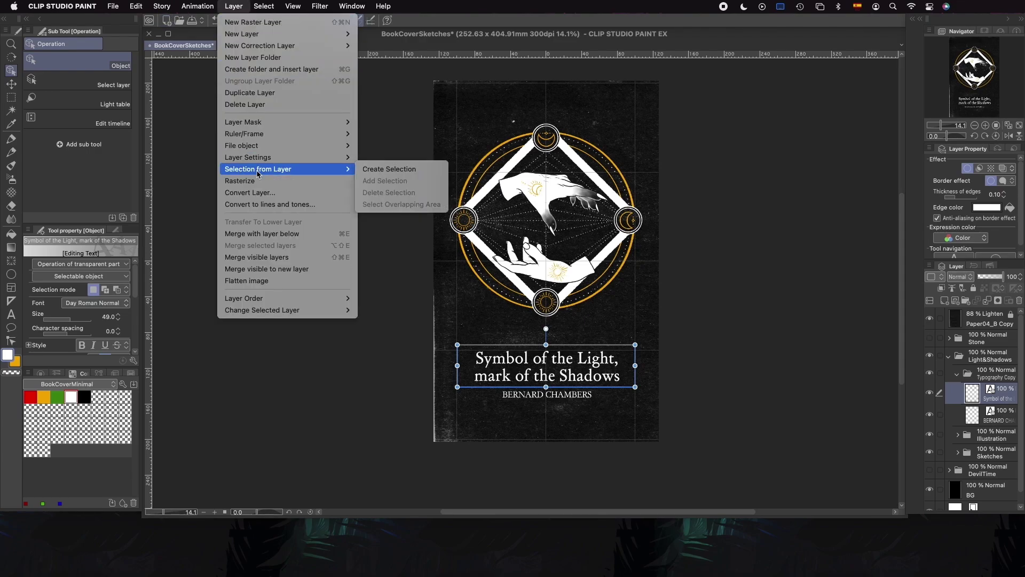
{"action": "left_click", "coordinate": [337, 189]}
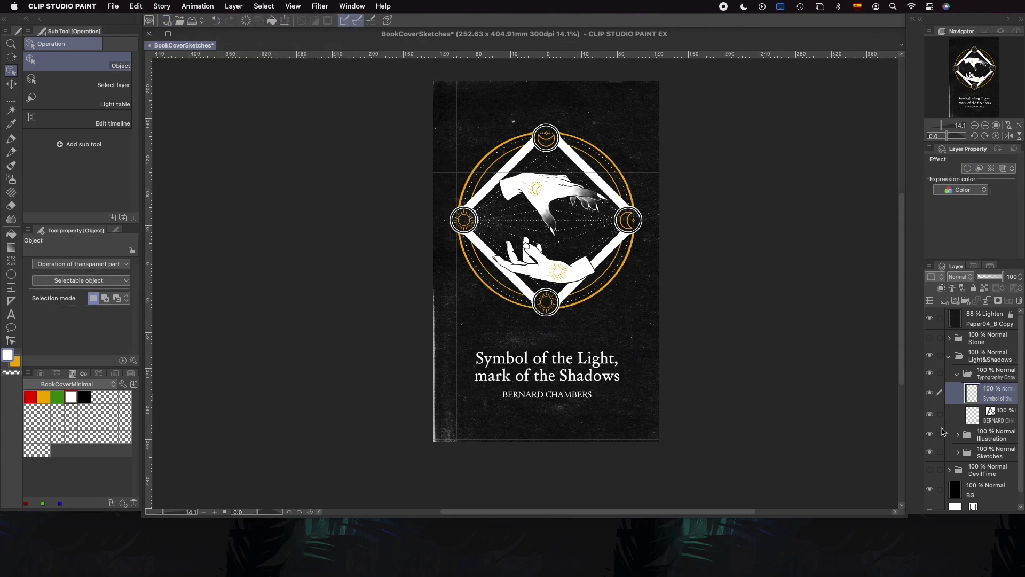
Rasterize the author name text layer as well.
{"action": "left_click", "coordinate": [968, 416]}
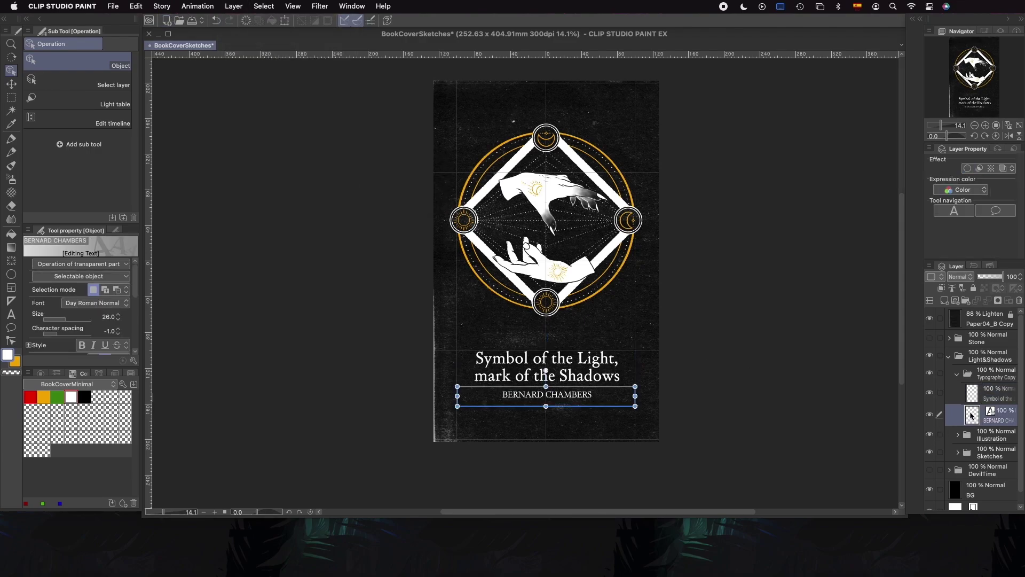
{"action": "left_click", "coordinate": [235, 7]}
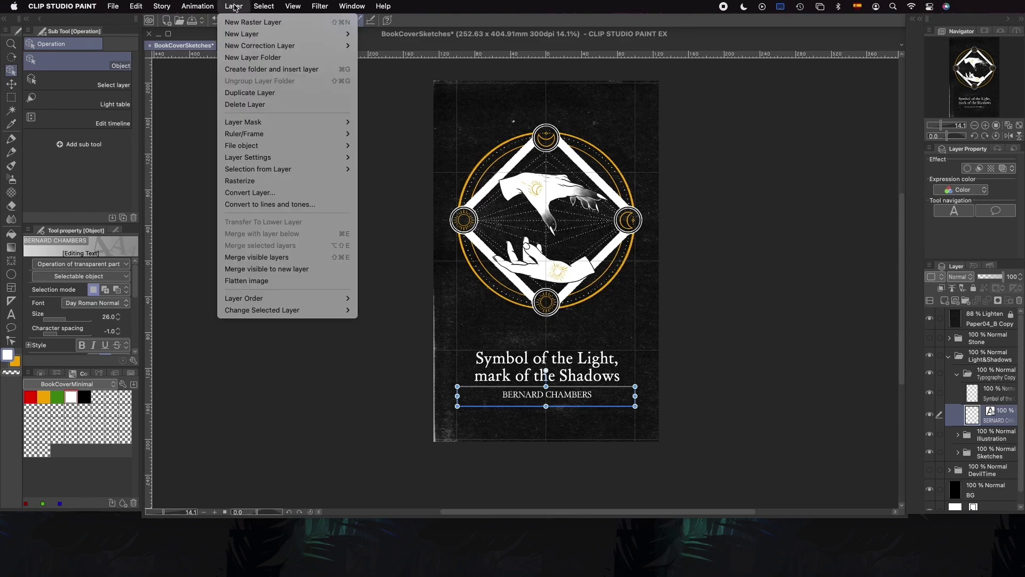
{"action": "left_click", "coordinate": [243, 179]}
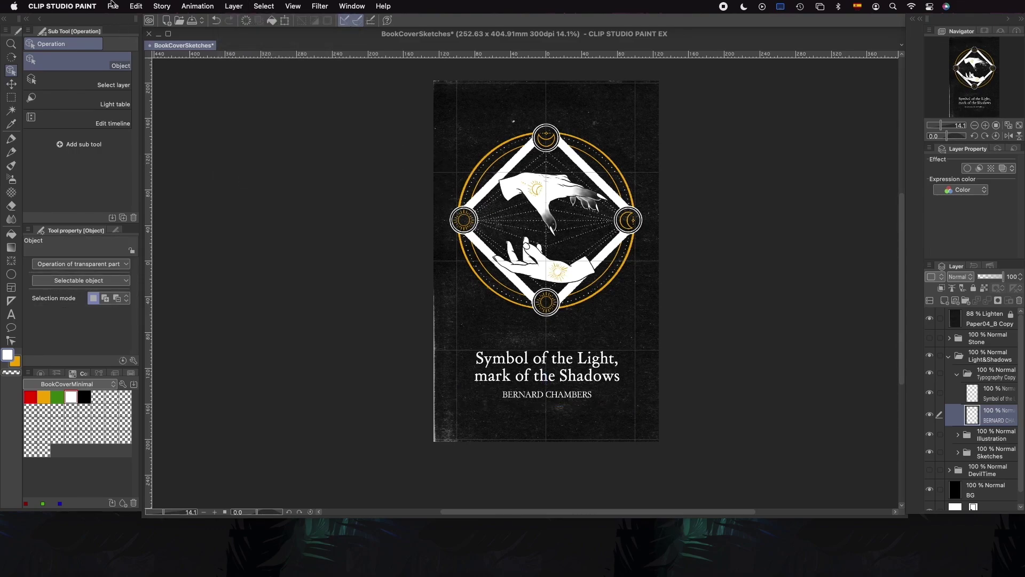
{"action": "left_click", "coordinate": [113, 6]}
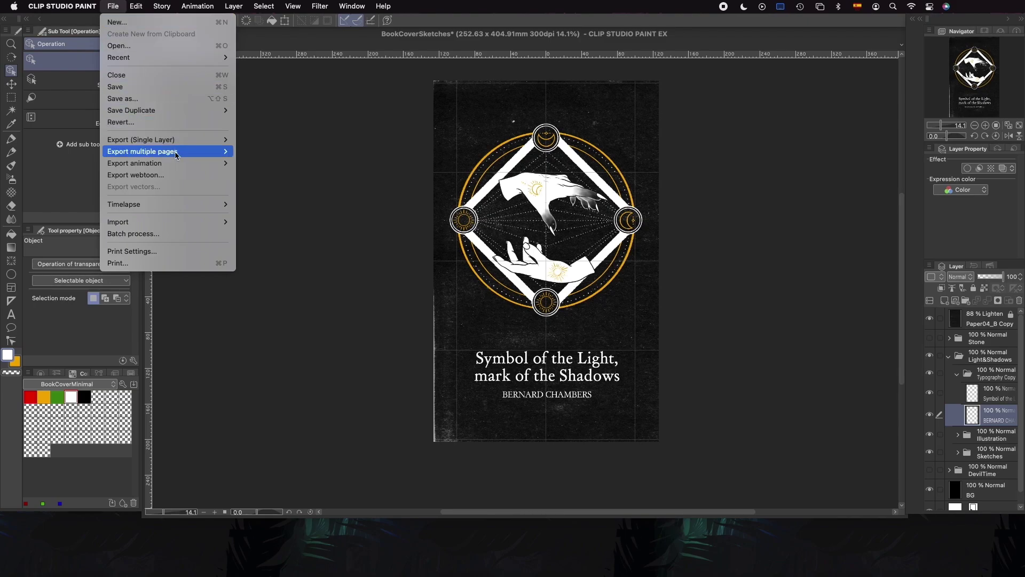
Export the Symbol of the Light cover as a PDF with the book title pasted as its document title.
{"action": "mouse_move", "coordinate": [176, 152]}
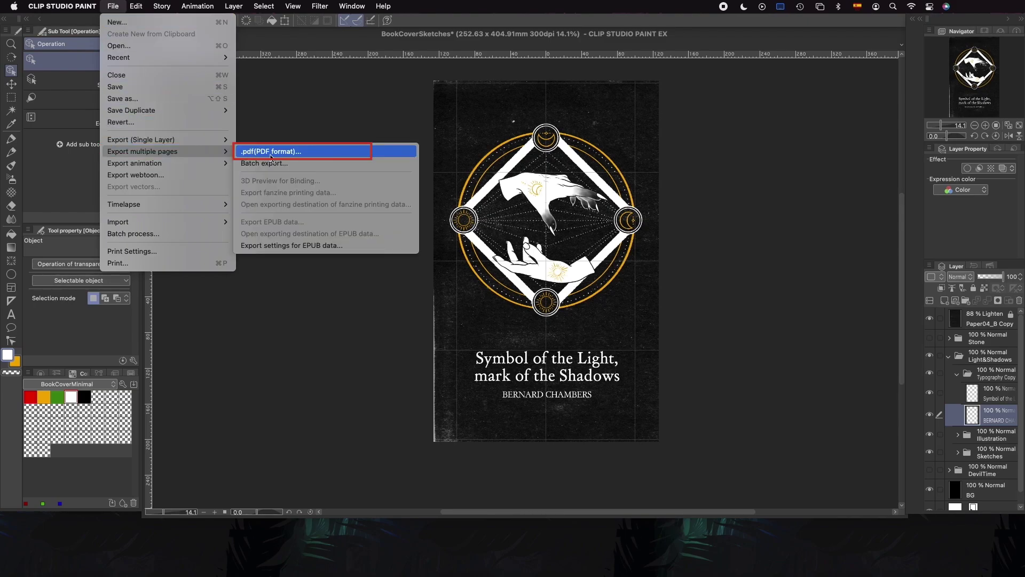
{"action": "left_click", "coordinate": [270, 152]}
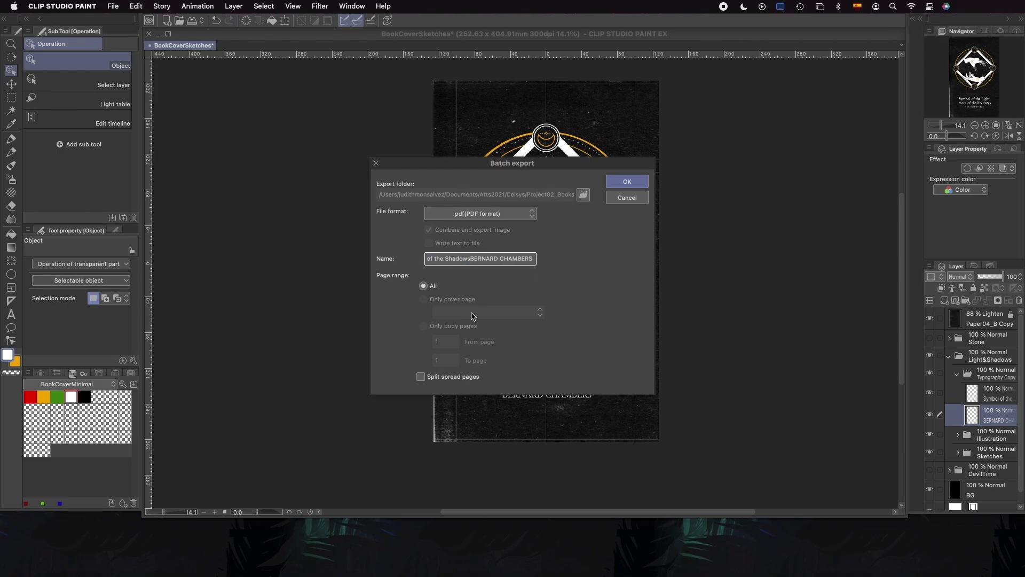
{"action": "left_click", "coordinate": [627, 182]}
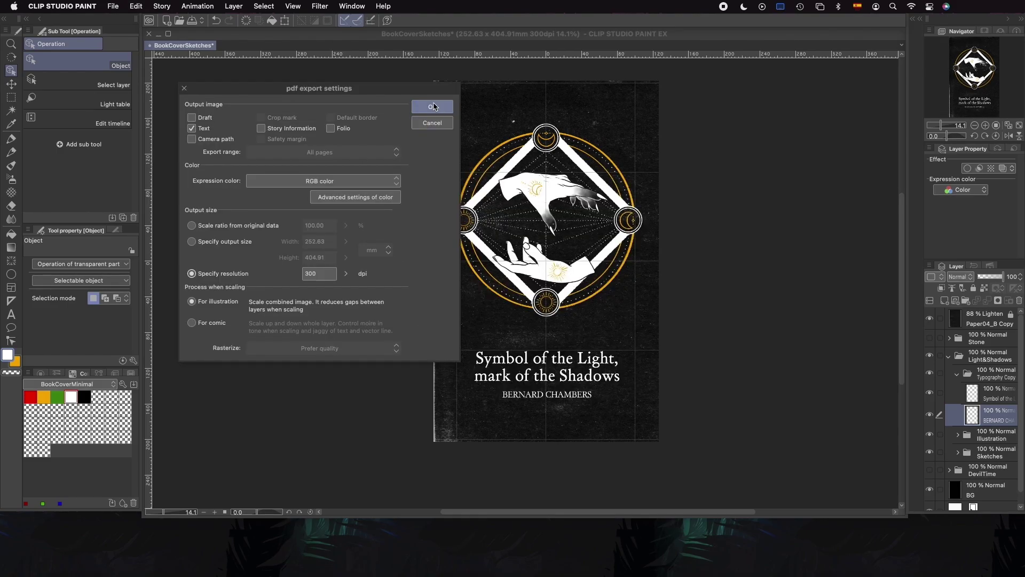
{"action": "left_click", "coordinate": [438, 106]}
{"action": "left_click", "coordinate": [549, 263]}
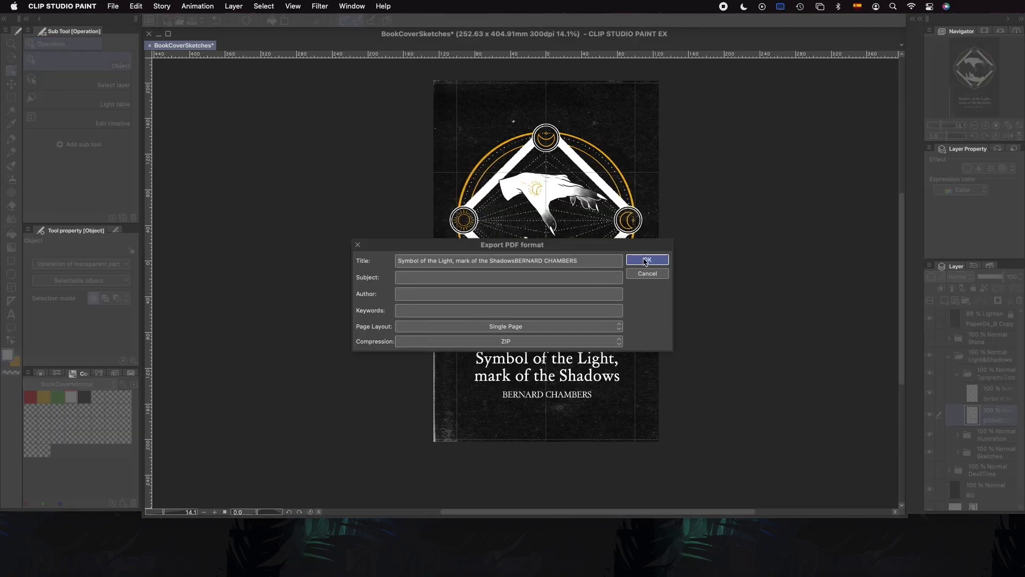
{"action": "left_click", "coordinate": [645, 259]}
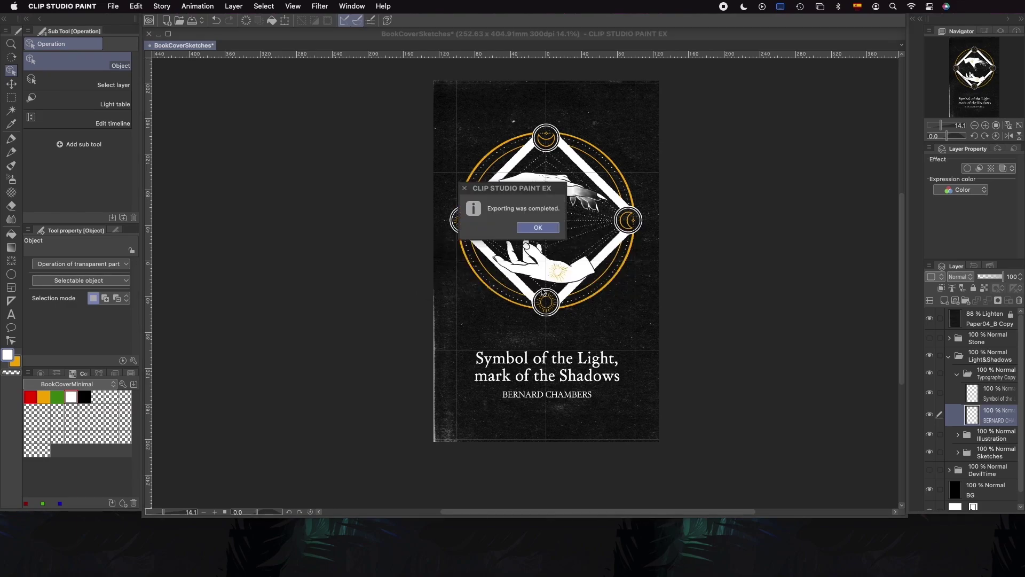
{"action": "left_click", "coordinate": [538, 228]}
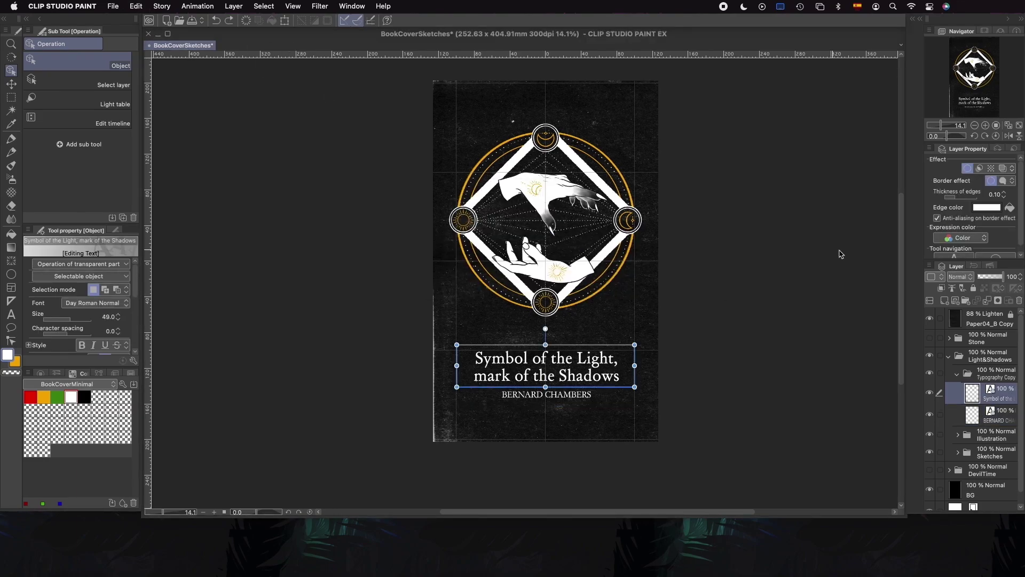
Collapse the Light&Shadows folder and show The birthright crystal (Stone) cover.
{"action": "left_click", "coordinate": [949, 357]}
{"action": "left_click", "coordinate": [930, 337]}
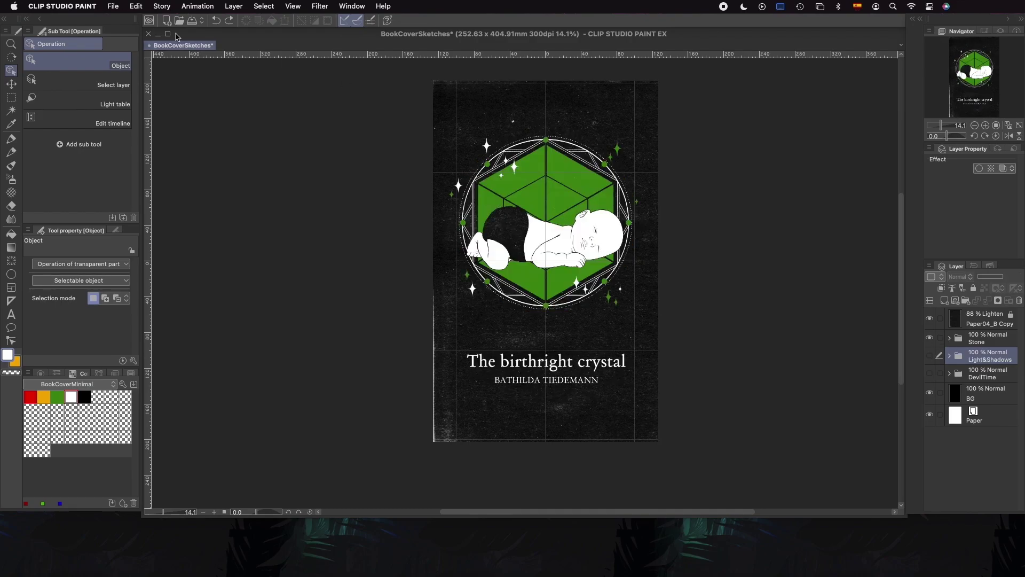
{"action": "left_click", "coordinate": [118, 6]}
{"action": "mouse_move", "coordinate": [140, 140]}
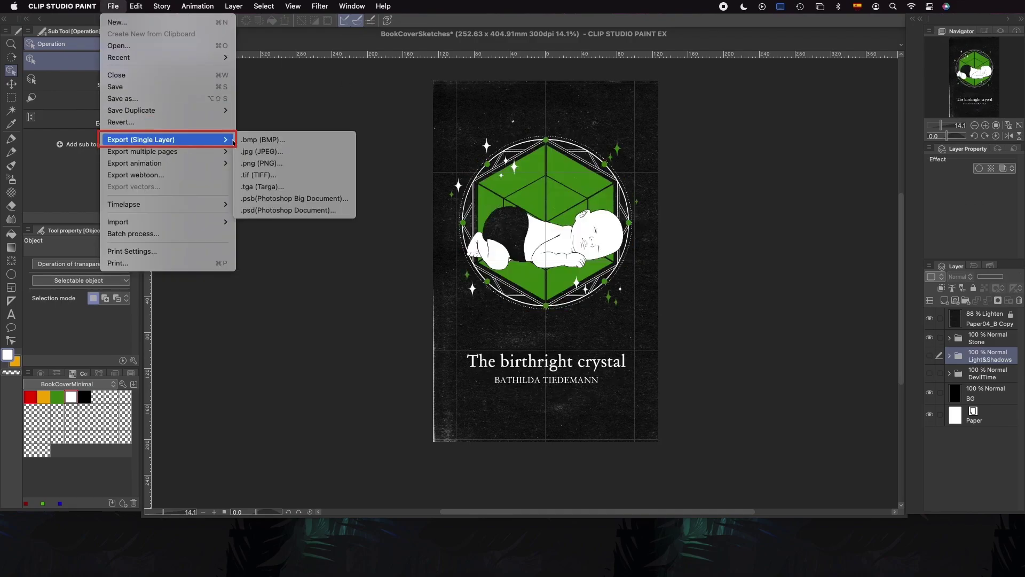